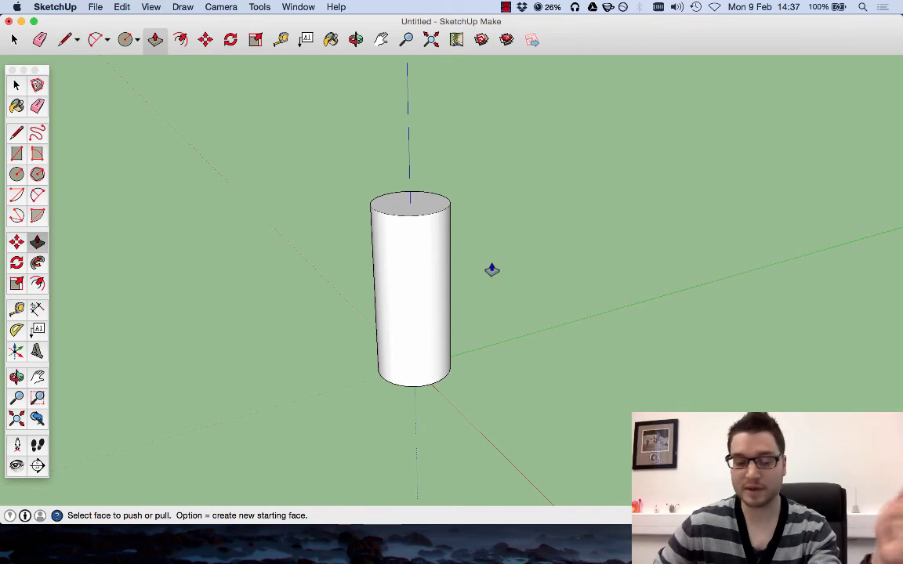
Step: Undo the cylinder's extrusion, then copy the circle at the origin and paste the duplicate beside it on the green axis
key("super+z")
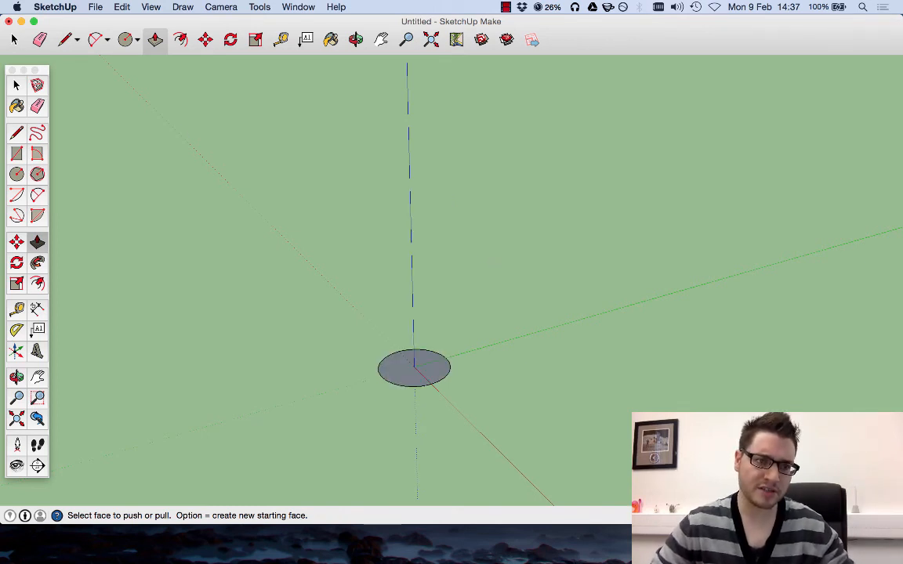
left_click(17, 85)
left_click_drag(306, 277, 510, 460)
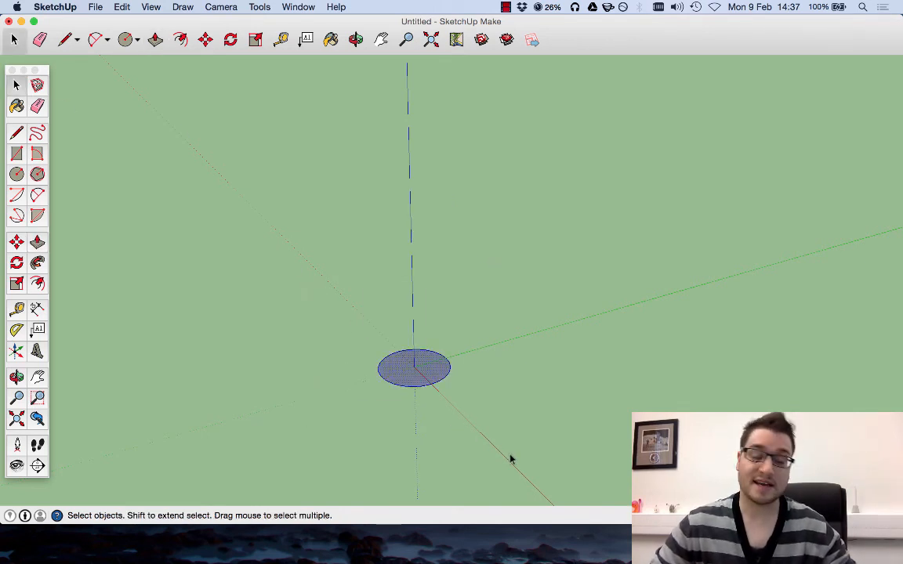
left_click(119, 7)
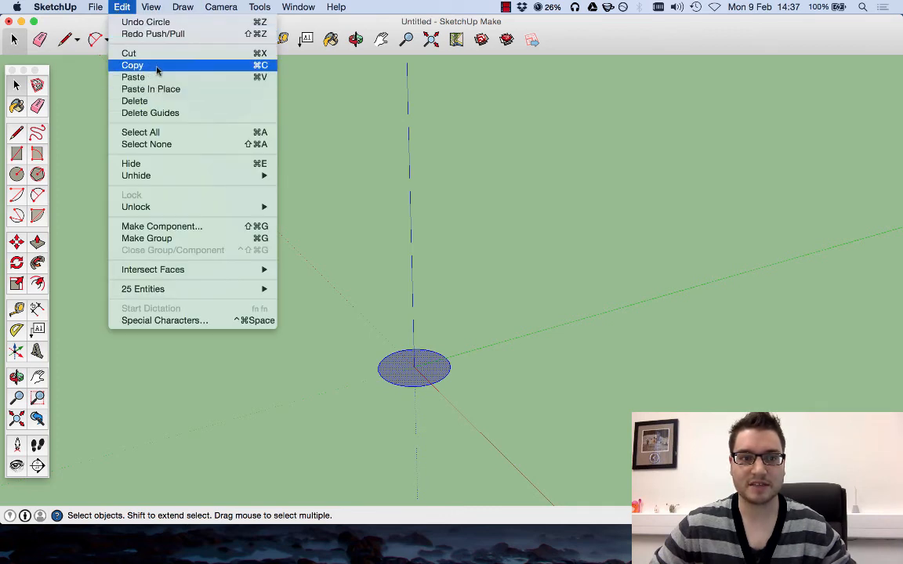
left_click(140, 65)
left_click(121, 6)
left_click(134, 77)
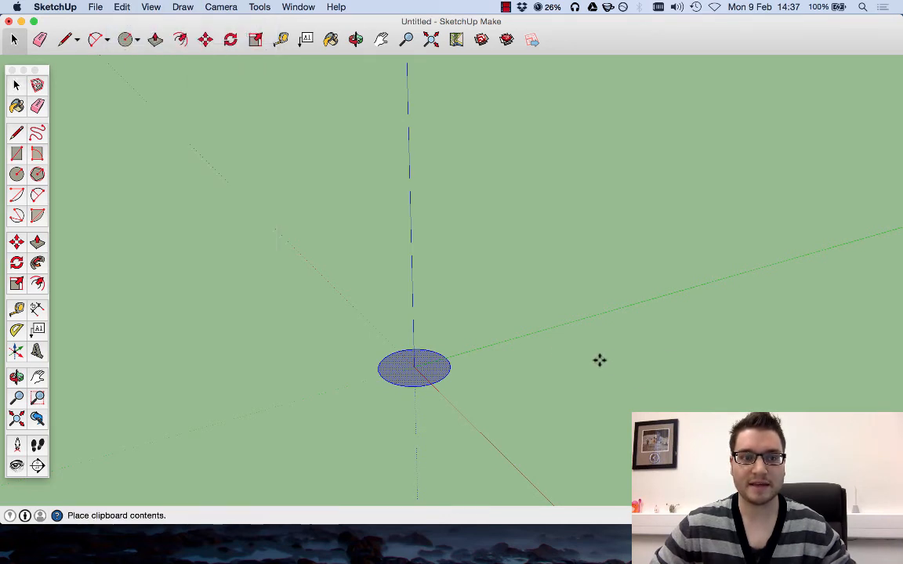
left_click(462, 332)
key("m")
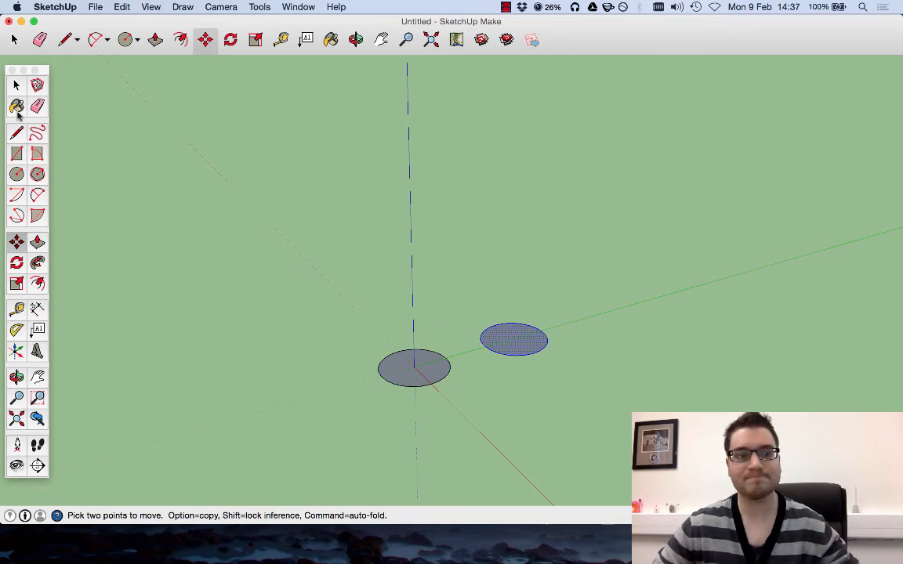
Step: Delete the pasted circle on the green axis
key("space")
left_click_drag(452, 228, 616, 393)
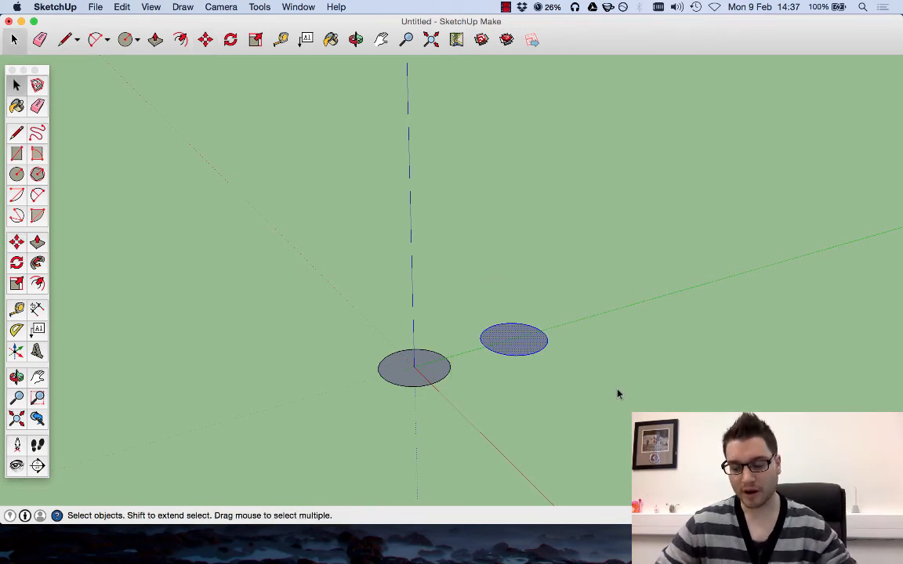
key("Delete")
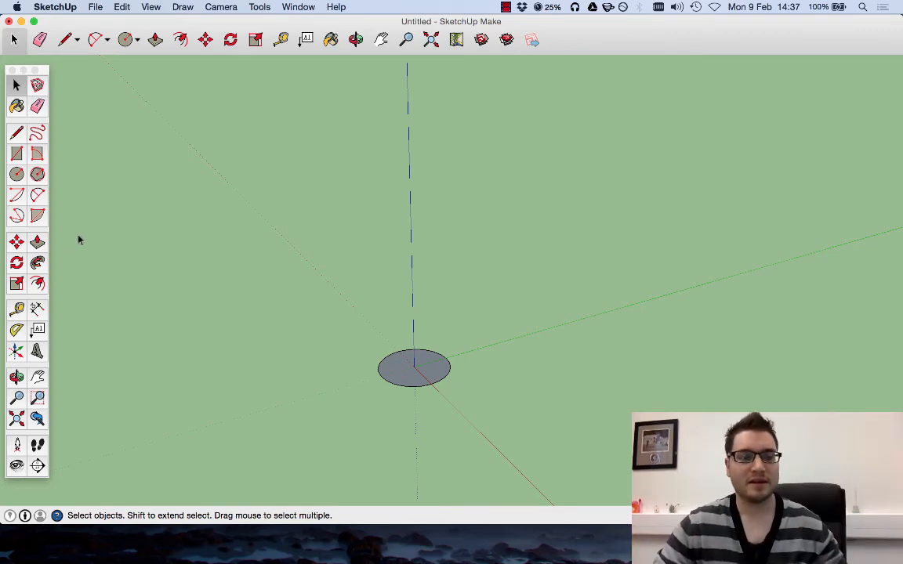
Step: Draw a second, larger circle beside the first on the green axis and extrude both upward, making the first cylinder taller
key("c")
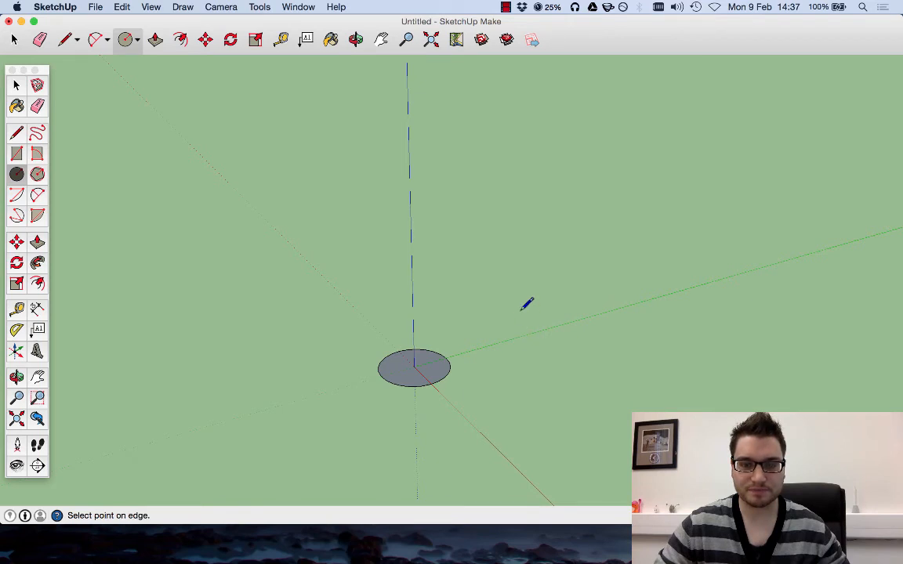
left_click_drag(516, 338, 474, 345)
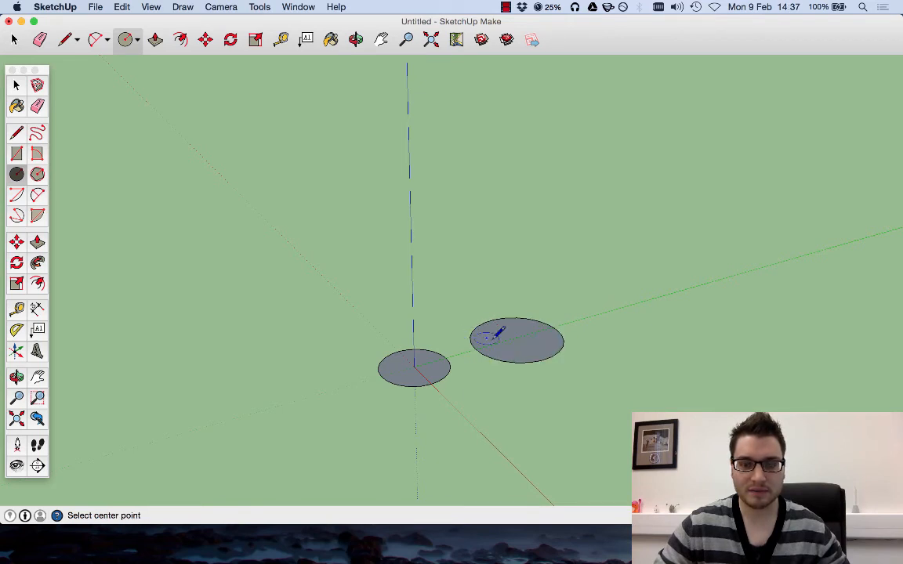
left_click(37, 243)
left_click_drag(393, 350, 397, 171)
left_click_drag(519, 326, 522, 214)
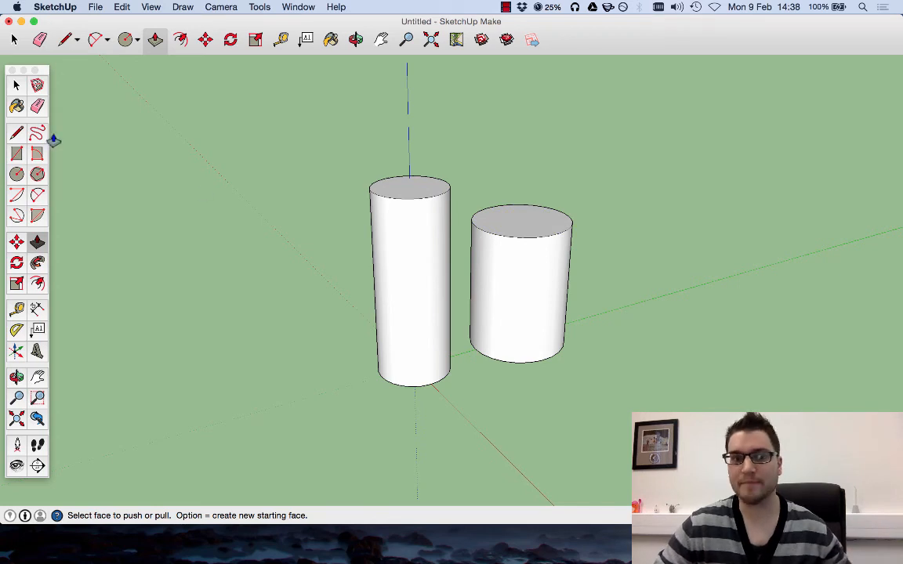
Step: Select both cylinders and delete them to empty the model
left_click(17, 85)
left_click_drag(228, 107, 531, 396)
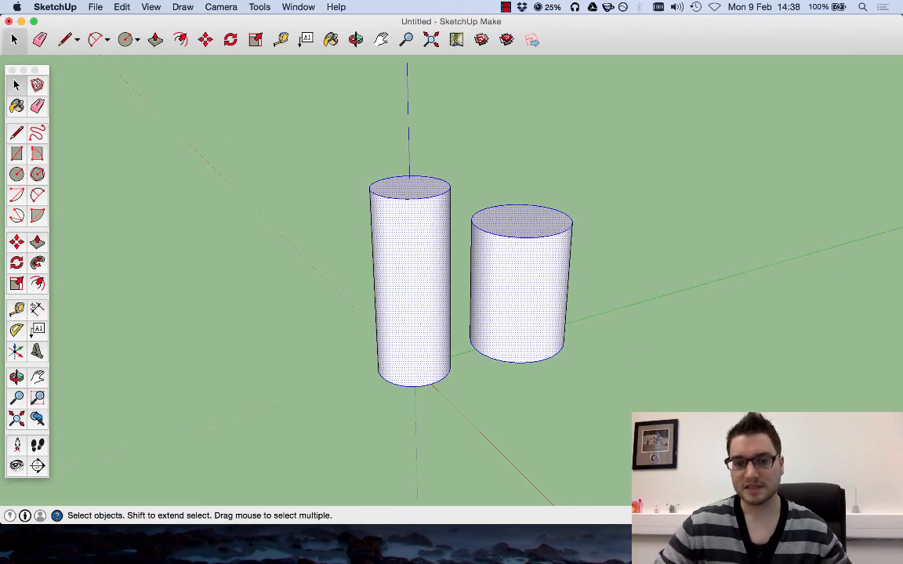
key("Delete")
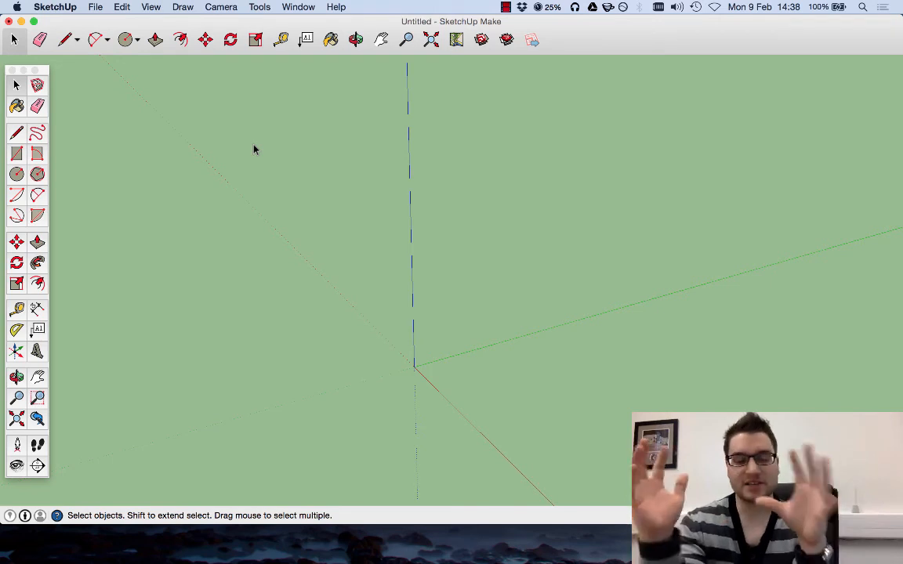
Step: Draw a square on the ground plane with its first corner at the origin, between the red and green axes
scroll(230, 272, "down", 4)
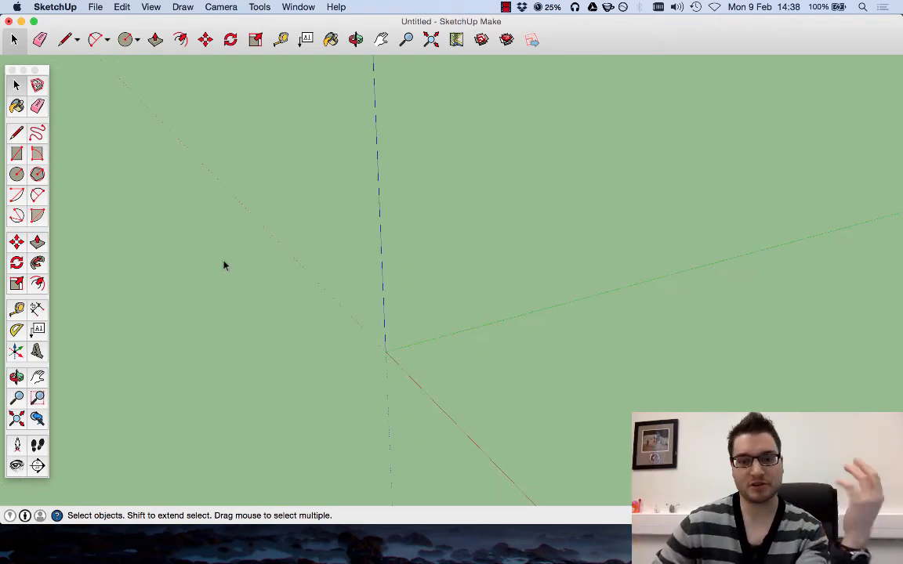
left_click(17, 153)
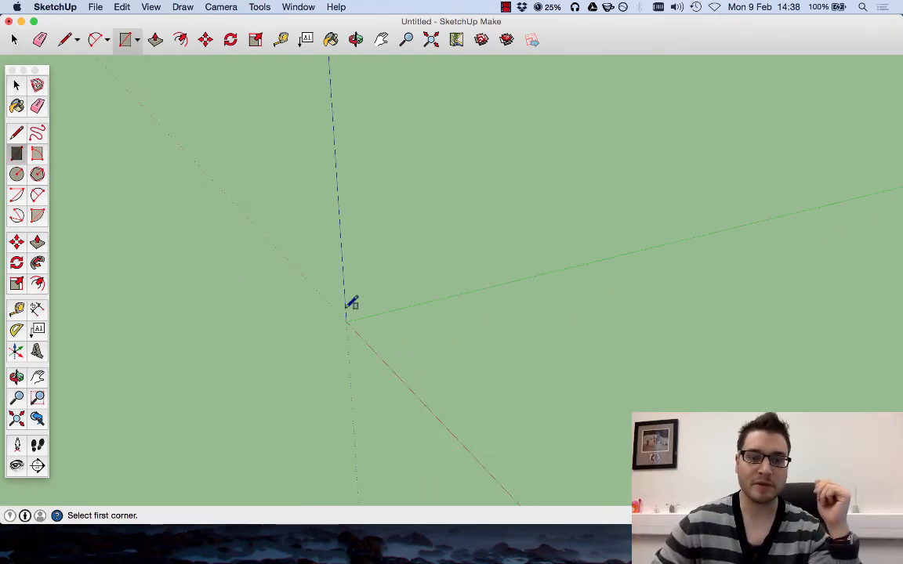
left_click(347, 320)
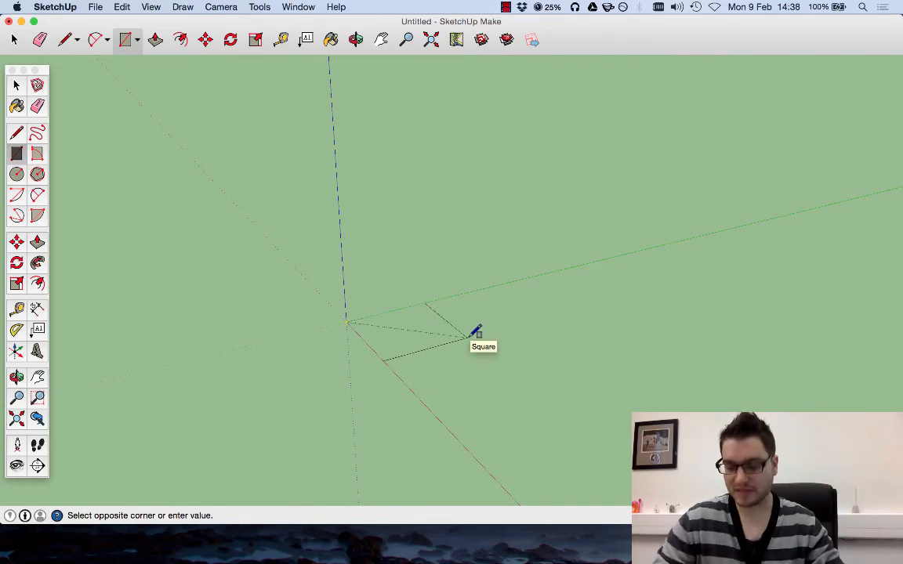
key("Return")
scroll(307, 330, "up", 3)
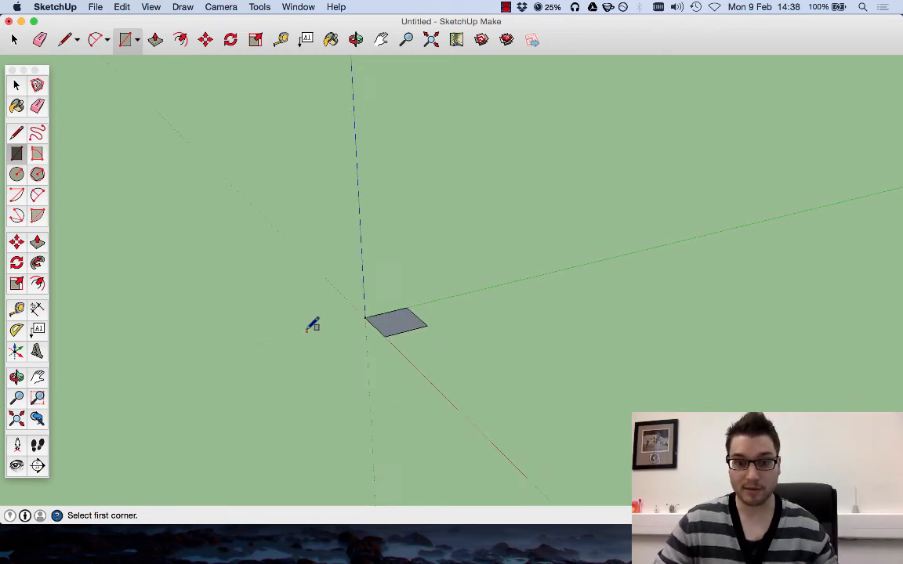
scroll(312, 326, "up", 3)
Step: Extrude the square upward with Push/Pull to form a cube
left_click(37, 242)
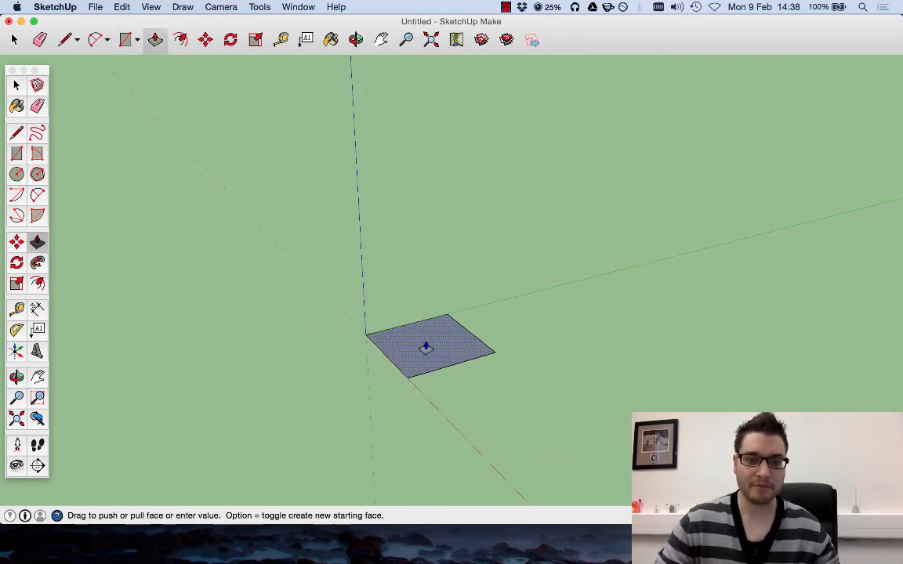
left_click_drag(426, 347, 429, 258)
key("Return")
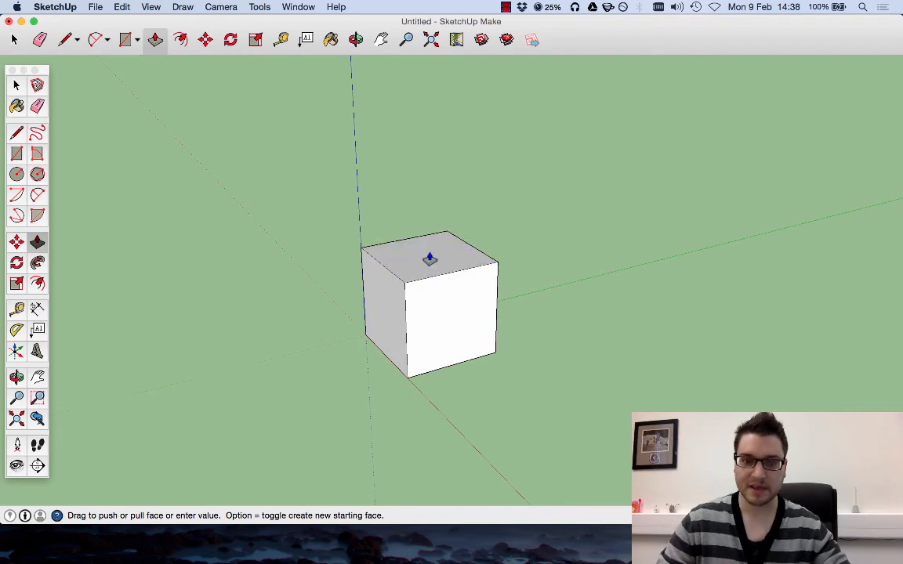
Step: Copy the whole cube along the red axis with Move and divide the copy distance by /5 to make an evenly spaced row
left_click(17, 85)
left_click(356, 39)
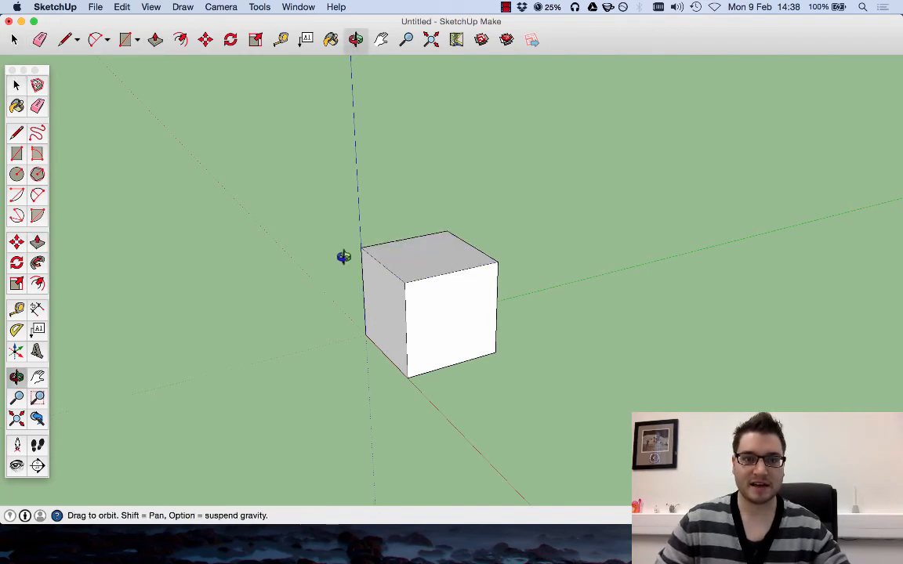
left_click_drag(343, 256, 149, 262)
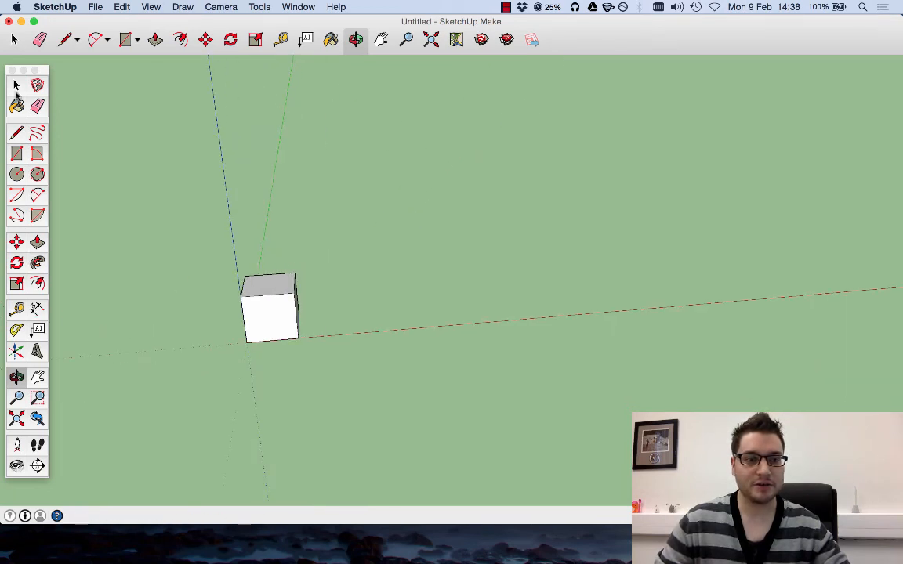
left_click(17, 86)
left_click_drag(149, 183, 440, 437)
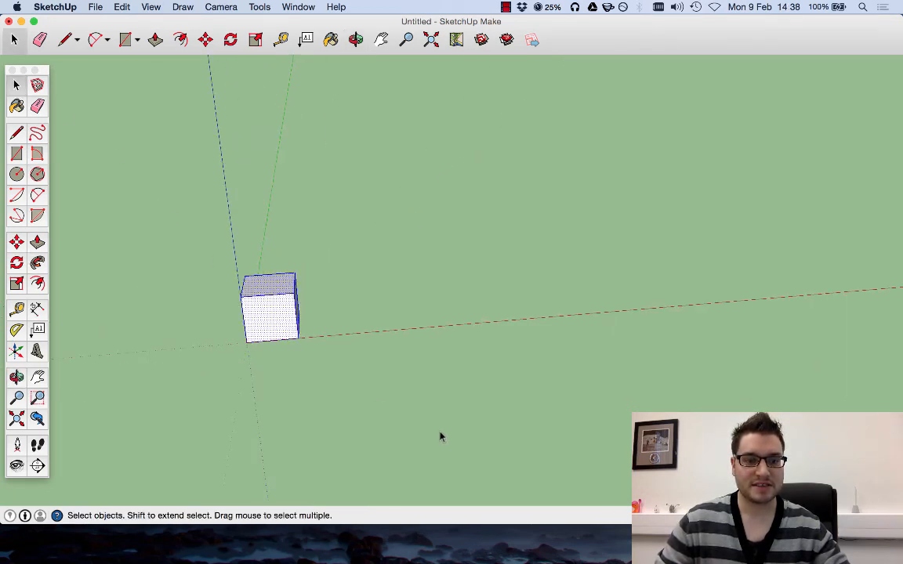
left_click(18, 243)
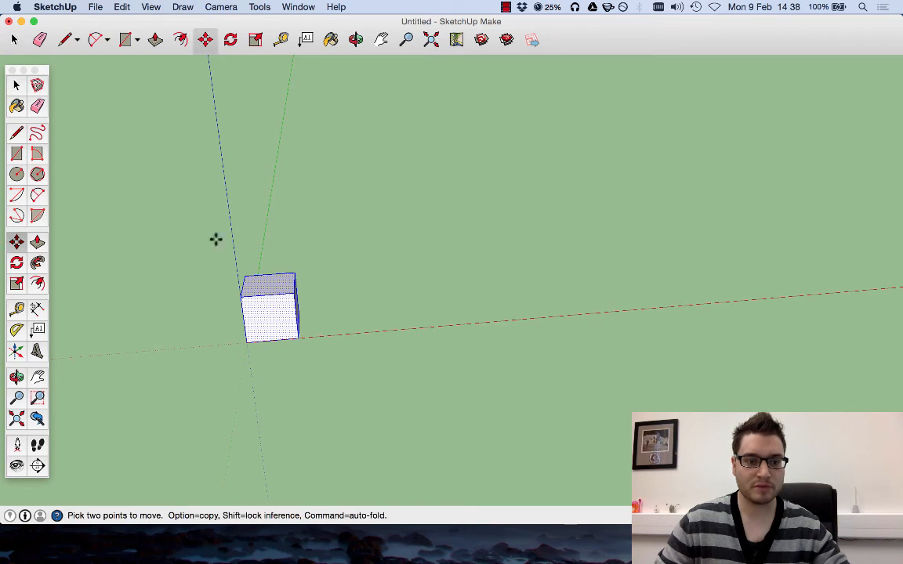
key("alt")
left_click(293, 278)
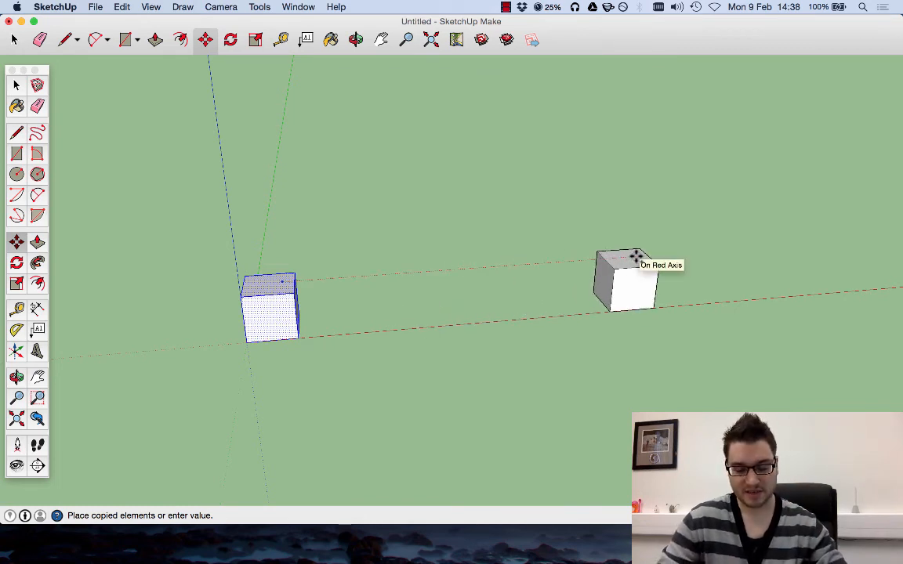
key("Return")
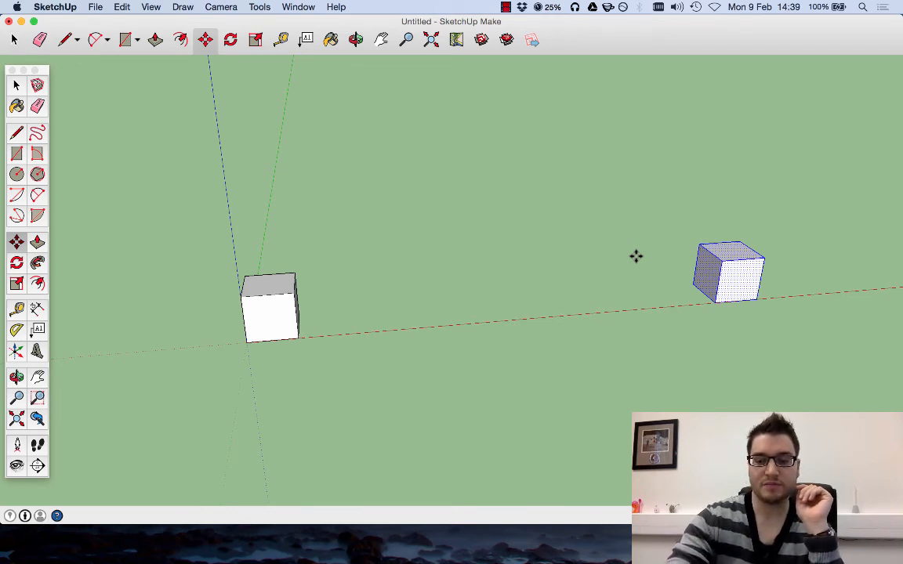
type("/5")
key("Return")
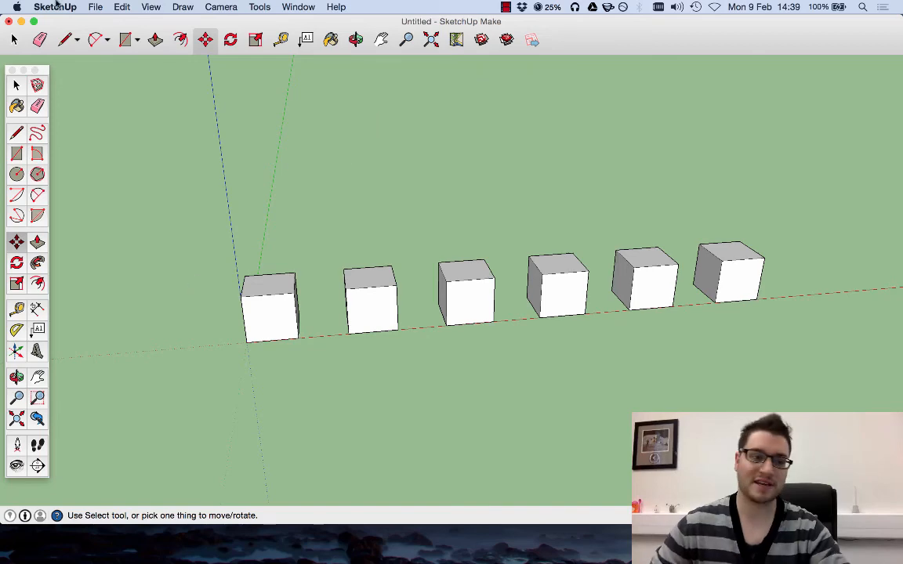
Step: Copy the entire row of cubes along the green axis and divide the copy distance by /5 to fill a flat grid
left_click(15, 86)
middle_click_drag(209, 237, 332, 282)
scroll(292, 262, "down", 3)
left_click_drag(245, 218, 663, 373)
key("m")
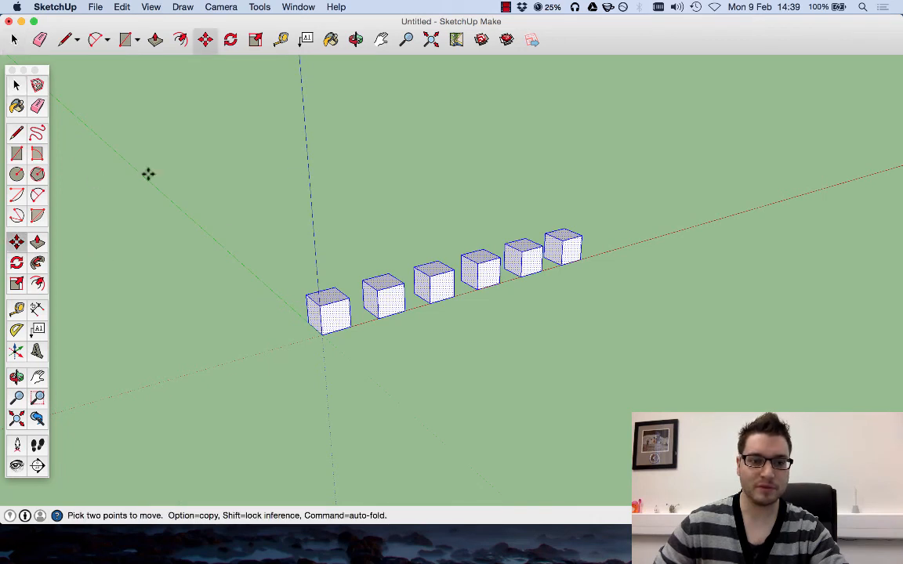
left_click(325, 299)
key("alt")
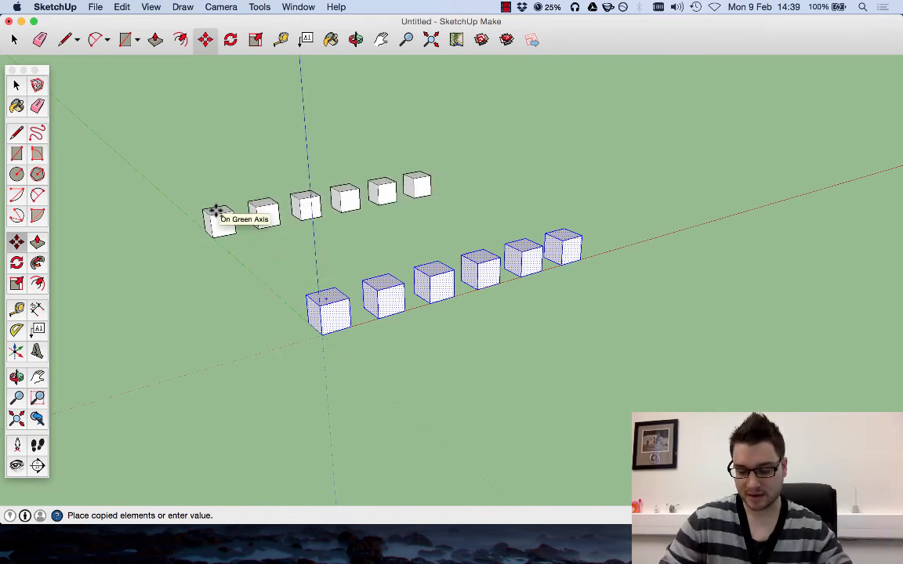
left_click(217, 214)
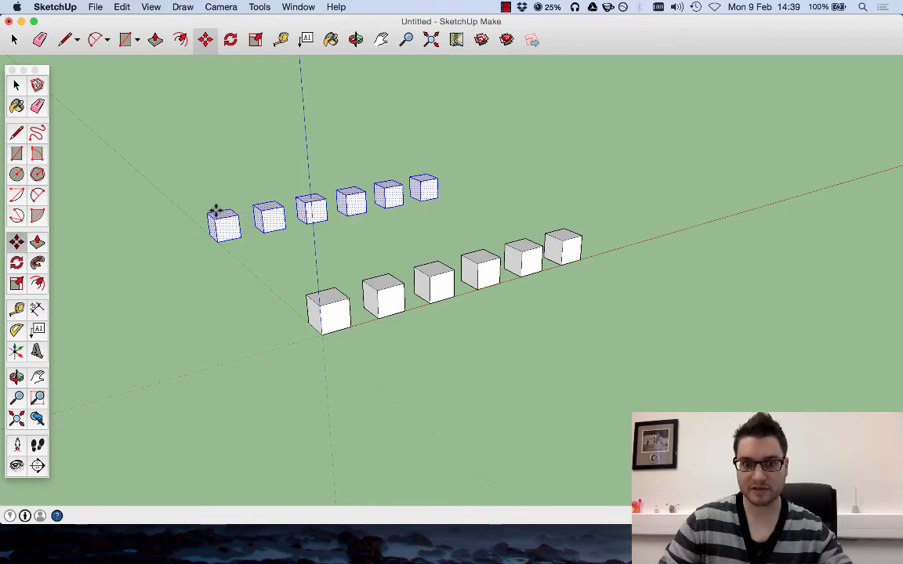
type("/5")
key("Return")
Step: Copy the whole grid of cubes upward along the blue axis and divide the copy distance by /5 to stack evenly spaced layers
middle_click_drag(218, 202, 196, 239)
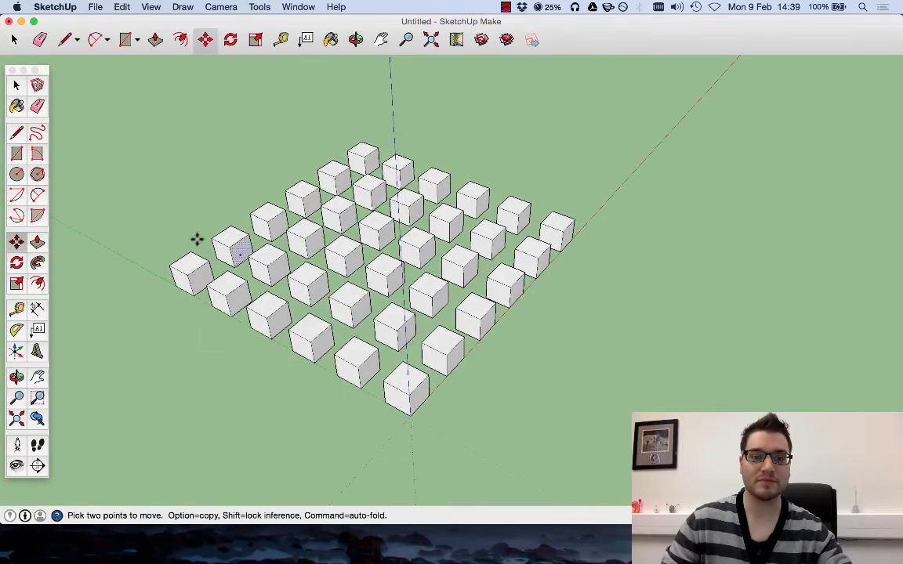
key("space")
left_click_drag(141, 84, 616, 427)
key("m")
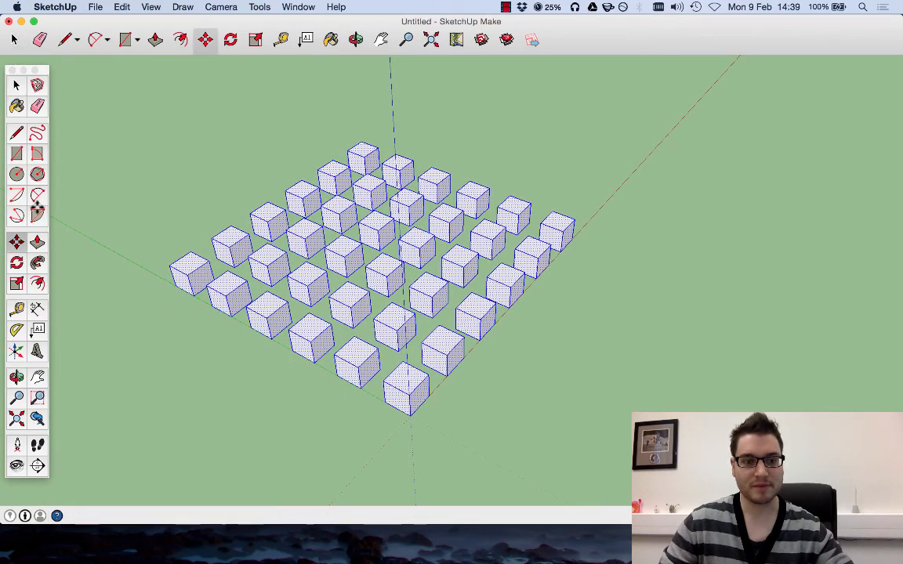
left_click(190, 265, "alt")
middle_click_drag(199, 267, 200, 204)
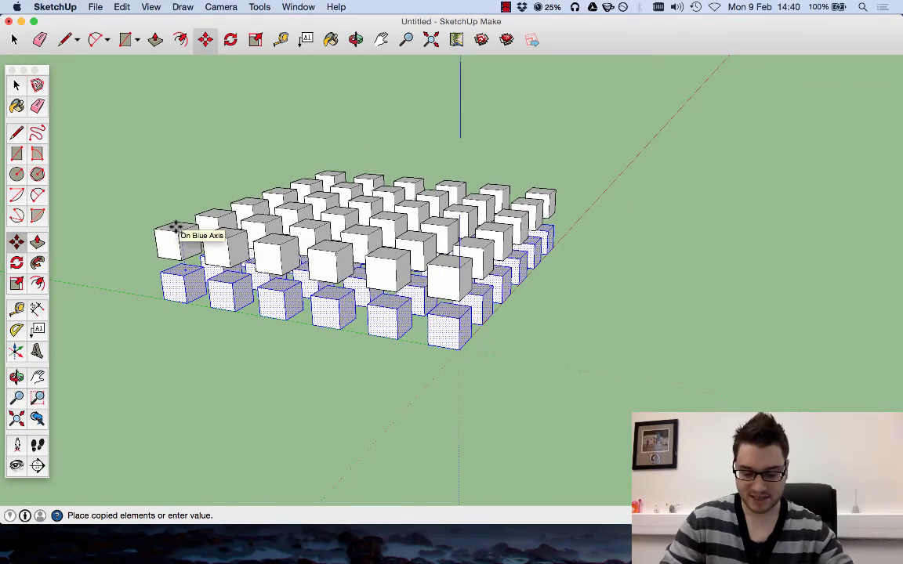
left_click(175, 227)
scroll(410, 296, "down", 5)
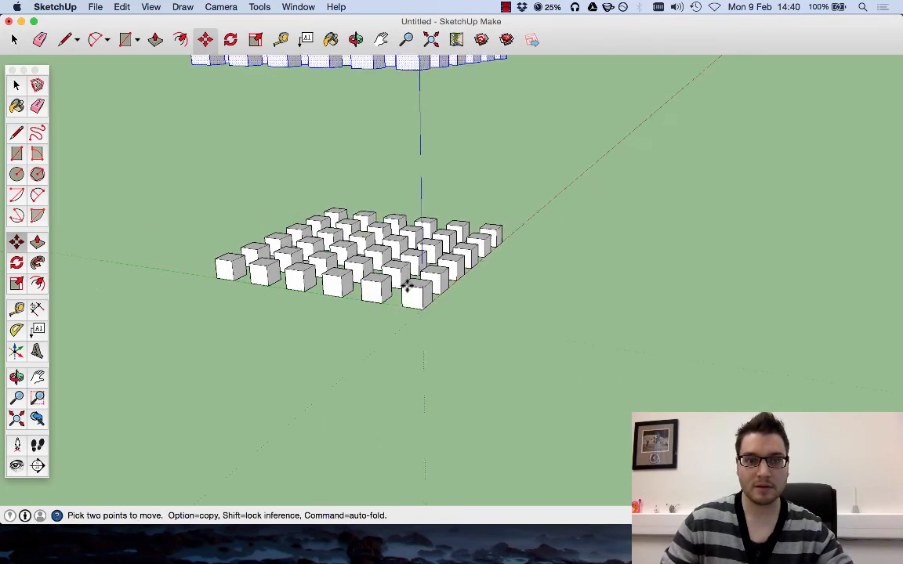
scroll(444, 148, "up", 2)
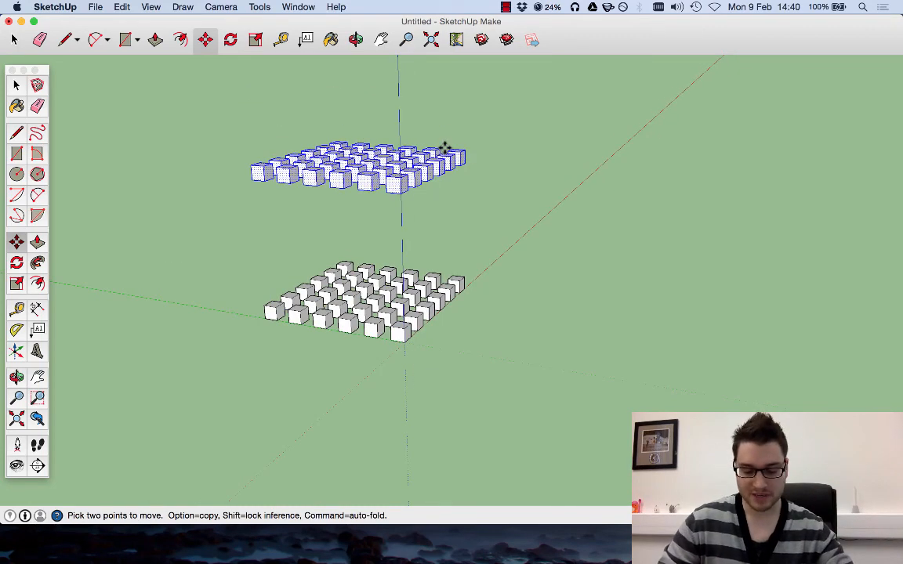
type("/5")
key("Return")
middle_click_drag(628, 221, 343, 208)
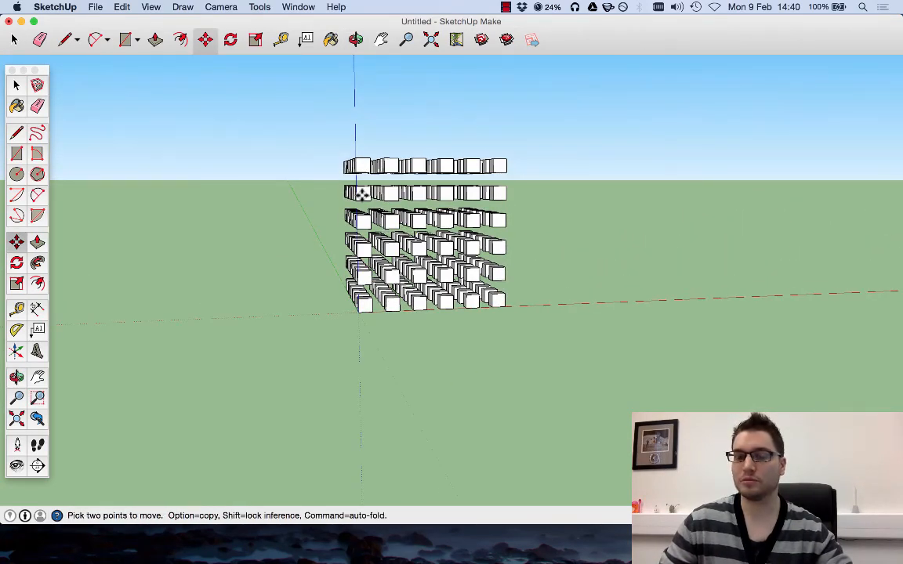
middle_click_drag(315, 167, 327, 194)
middle_click_drag(322, 145, 344, 200)
key("space")
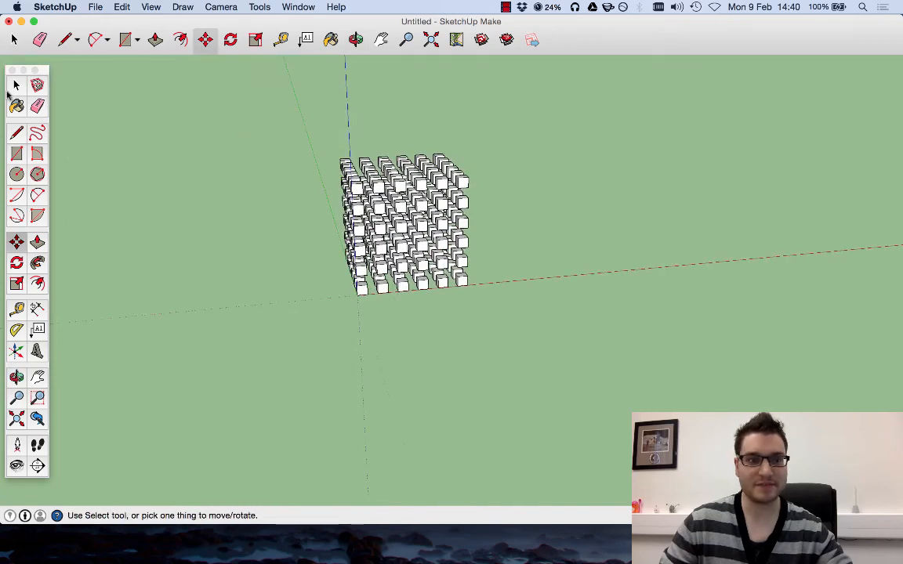
Step: Select the entire three-dimensional array of cubes and make it into a single component
left_click_drag(187, 97, 570, 365)
scroll(533, 377, "down", 3)
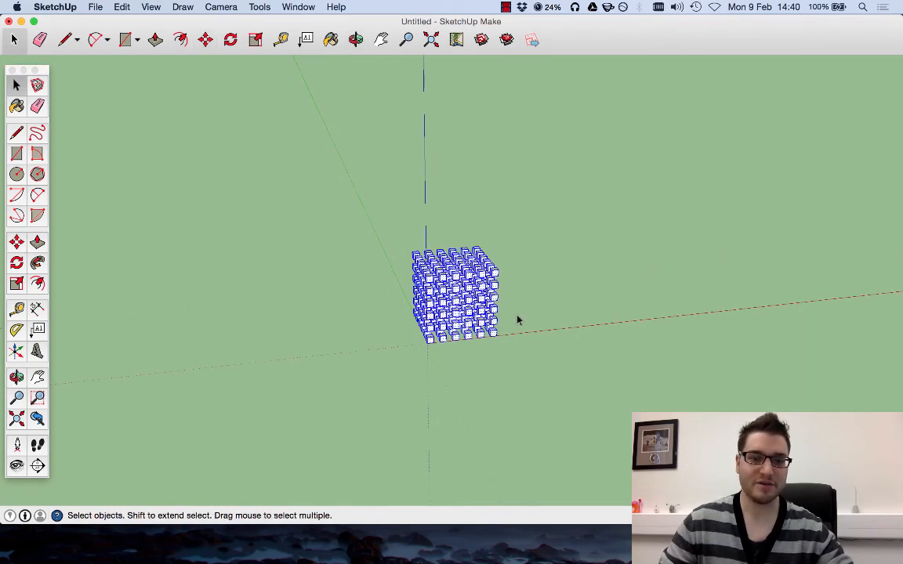
scroll(516, 298, "up", 5)
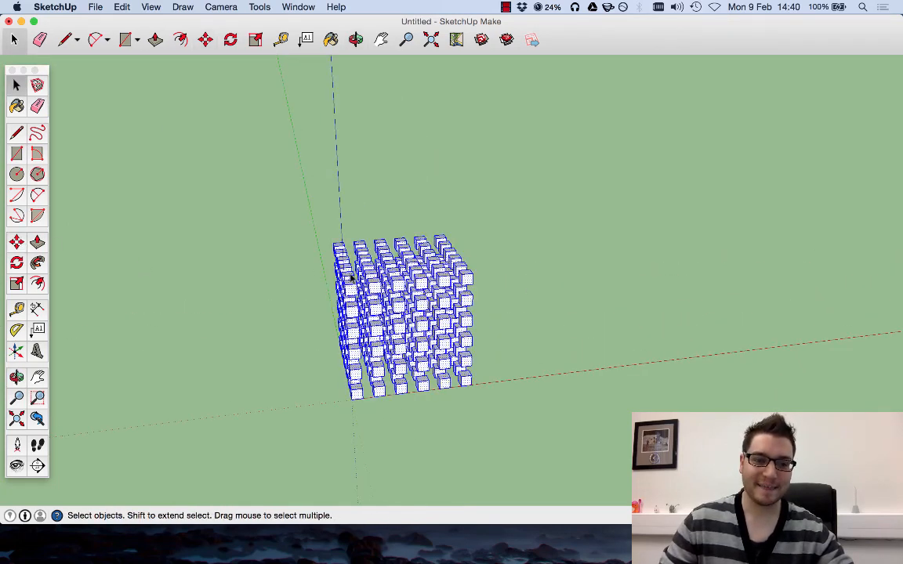
right_click(374, 287)
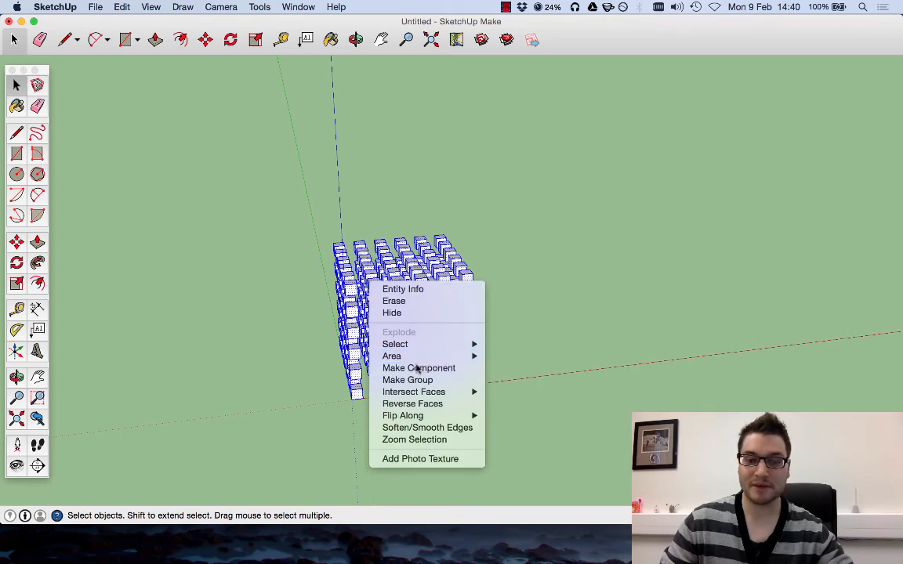
left_click(413, 366)
left_click(539, 286)
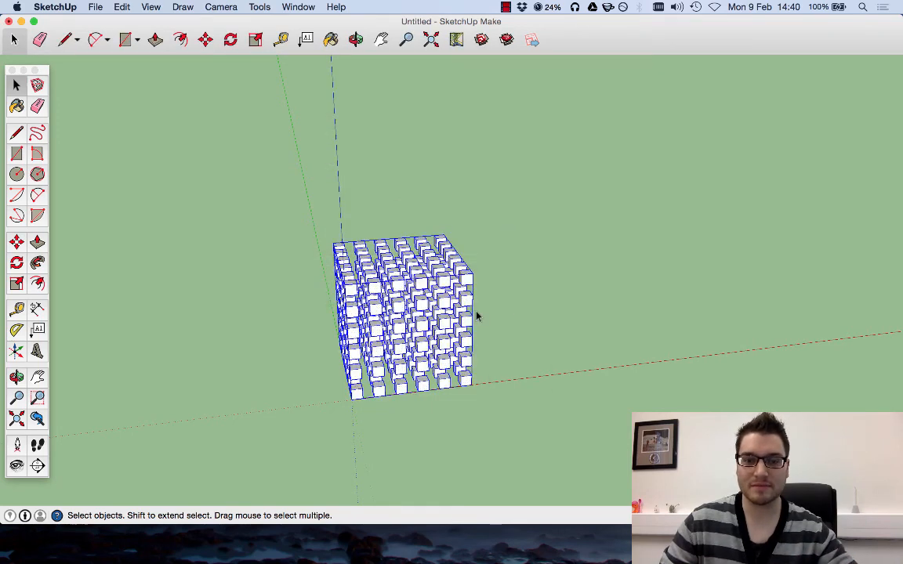
Step: Copy the cube-array component along the red axis with Move and divide the copy distance by /5 to make a row of evenly spaced blocks
left_click(17, 243)
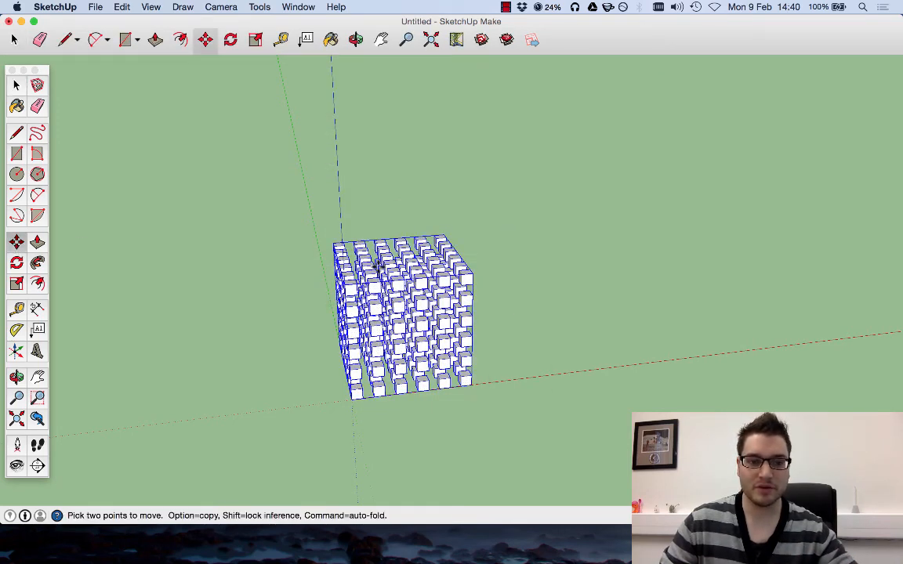
left_click(384, 258)
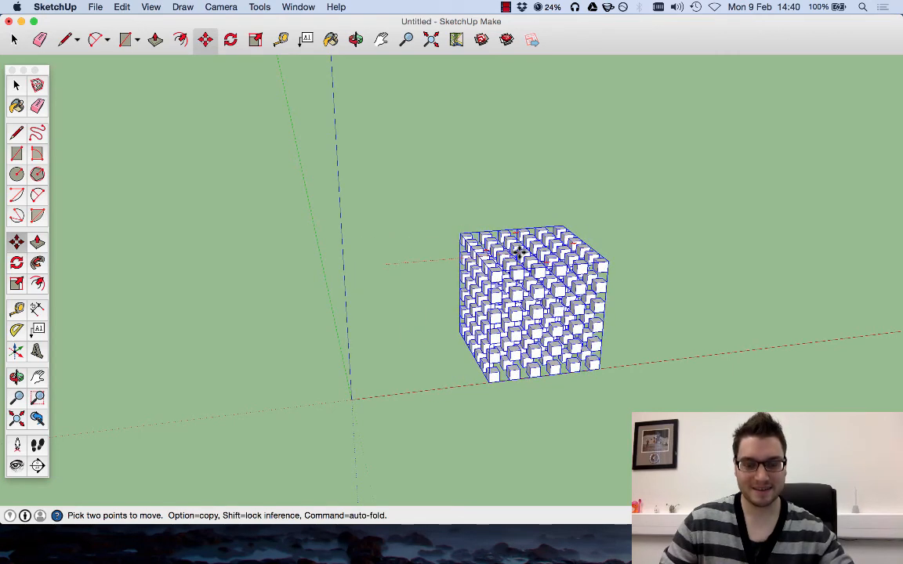
key("alt")
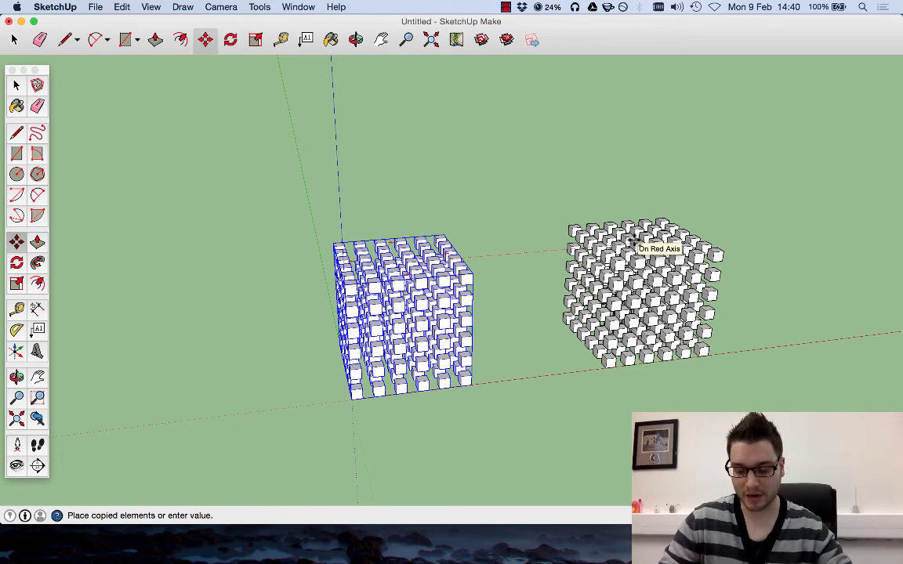
key("Return")
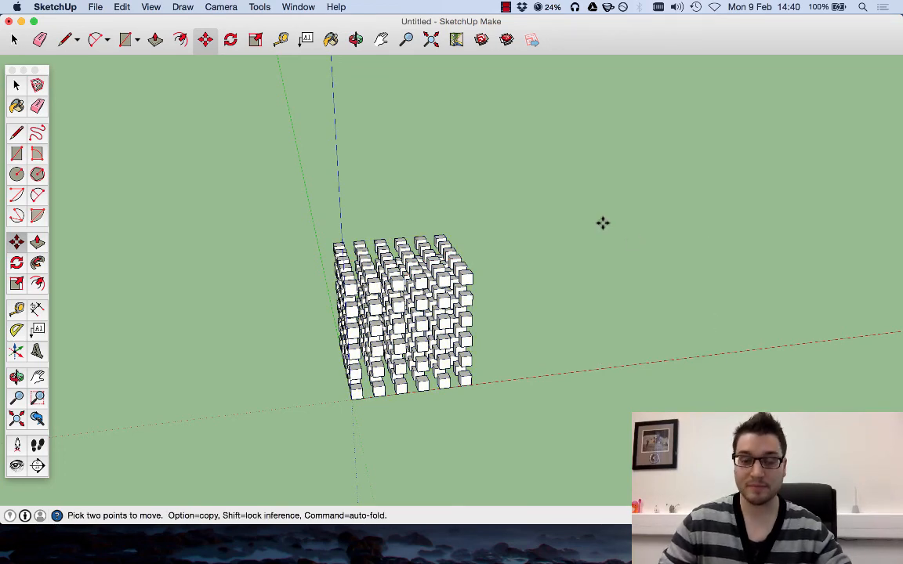
scroll(381, 311, "down", 5)
scroll(415, 302, "down", 2)
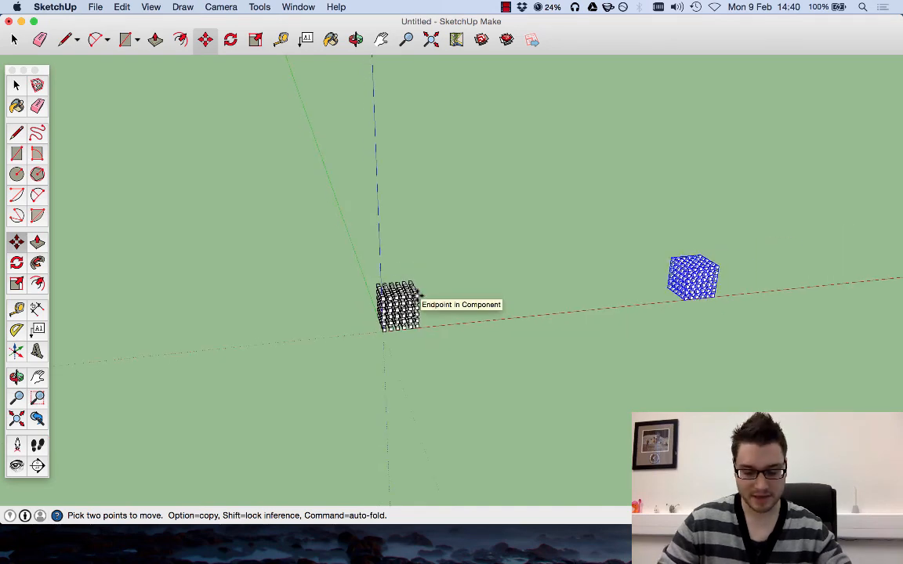
type("/5")
key("Return")
Step: Copy the whole row of component blocks along the green axis and divide the copy distance by /5 to fill a flat grid of blocks
middle_click_drag(436, 279, 549, 235)
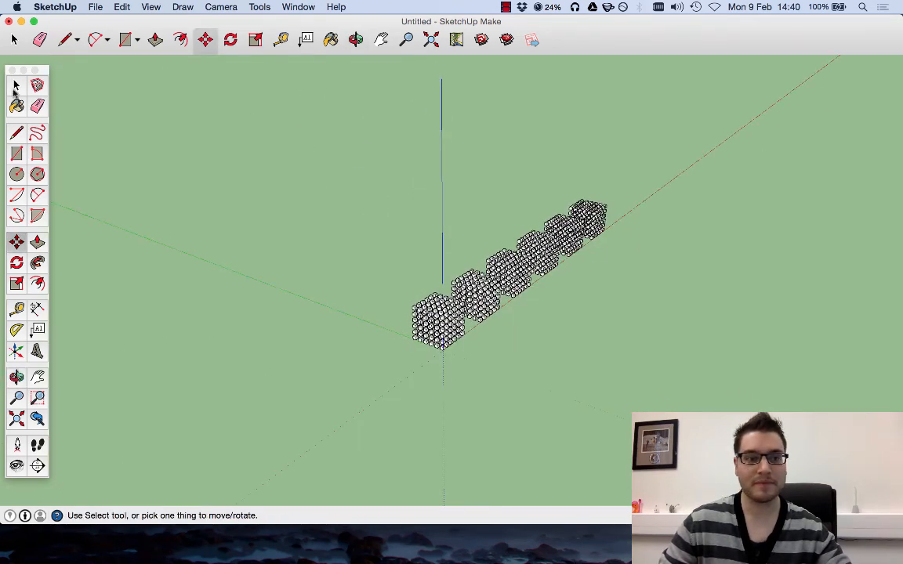
left_click(16, 86)
left_click_drag(238, 106, 693, 409)
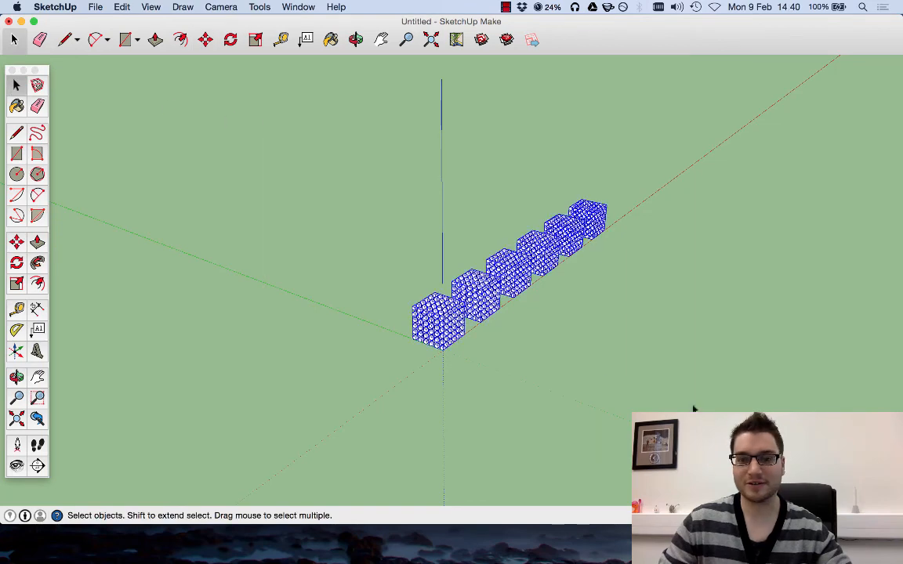
left_click(18, 243)
left_click(441, 306)
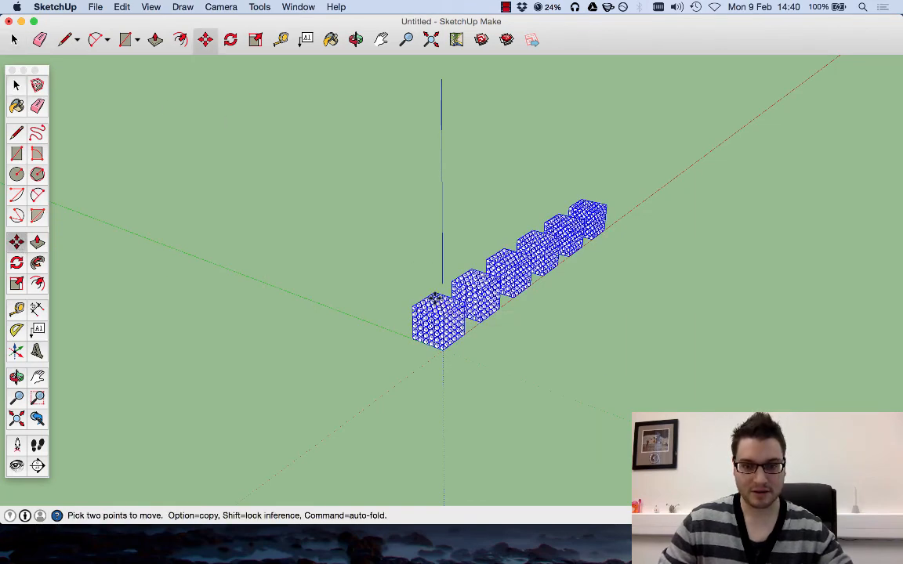
key("alt")
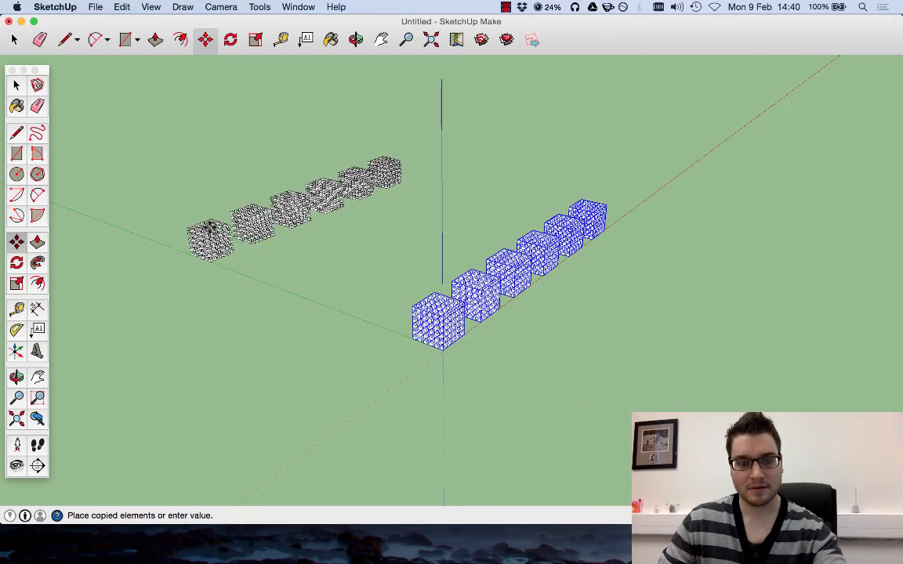
left_click(210, 226)
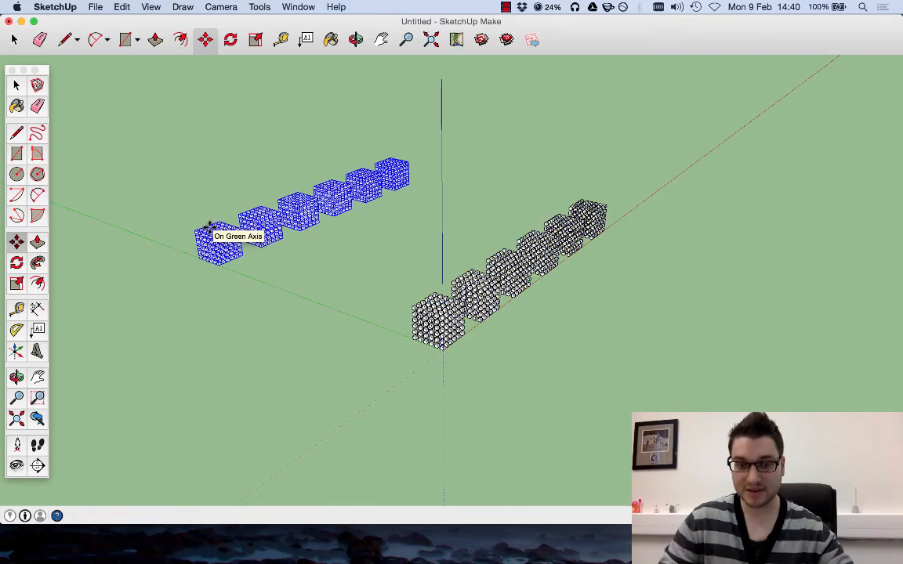
type("/5")
key("Return")
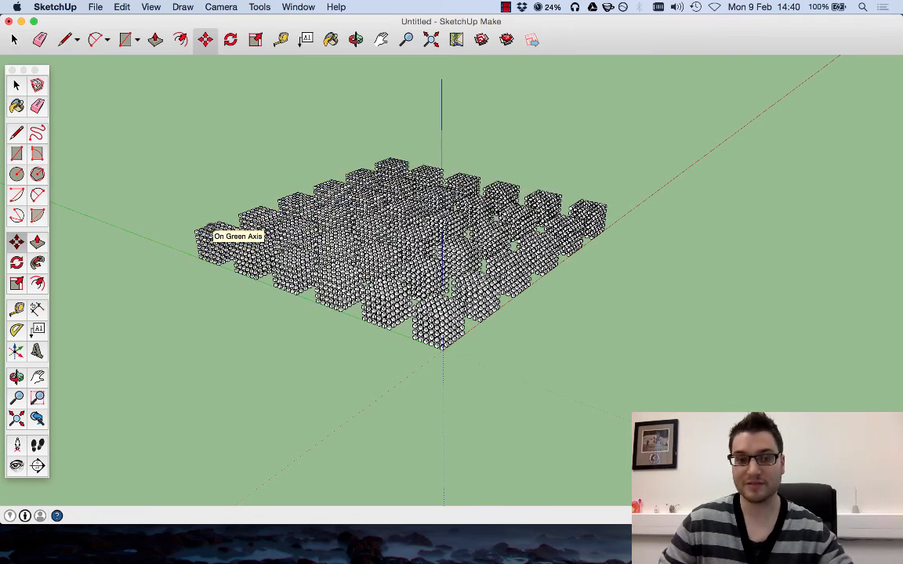
left_click(24, 85)
left_click_drag(67, 73, 635, 361)
key("m")
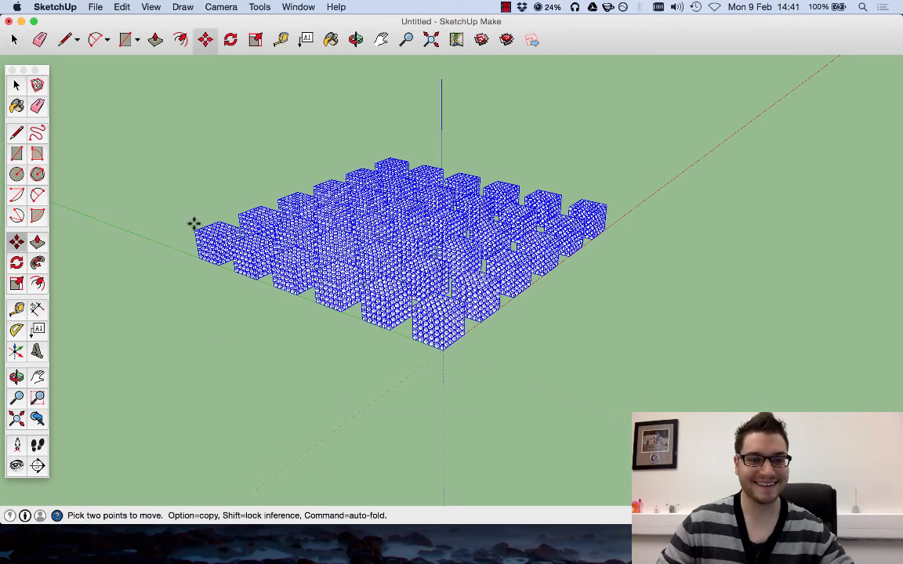
scroll(420, 328, "down", 3)
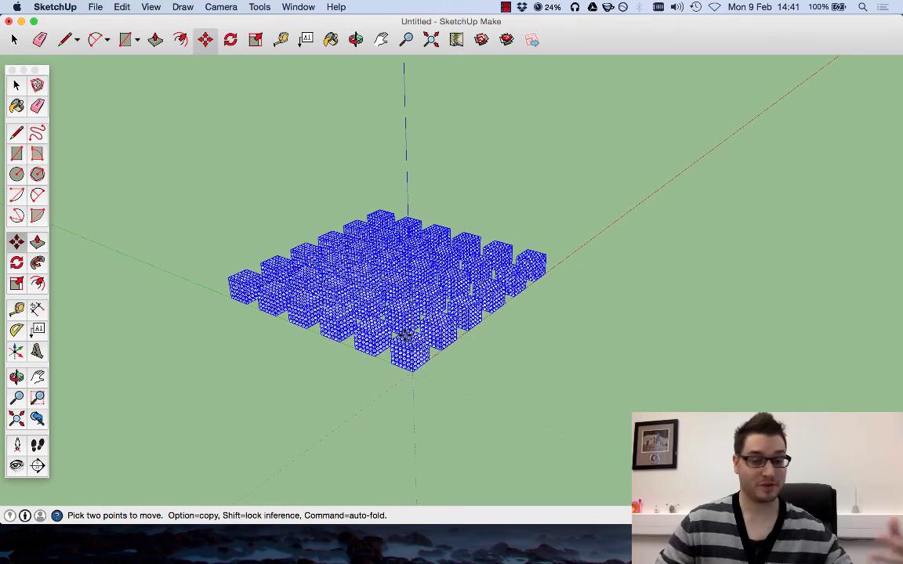
left_click(407, 336, "alt")
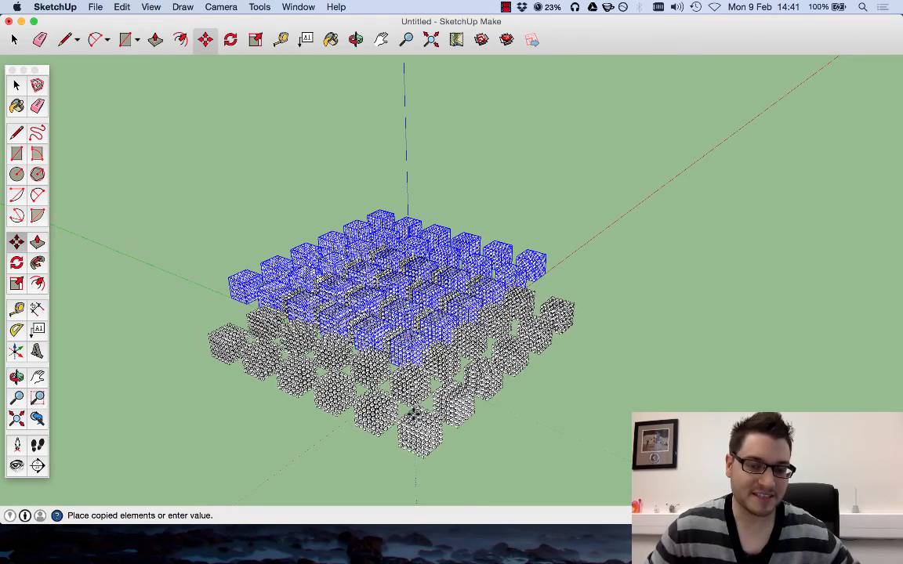
key("Escape")
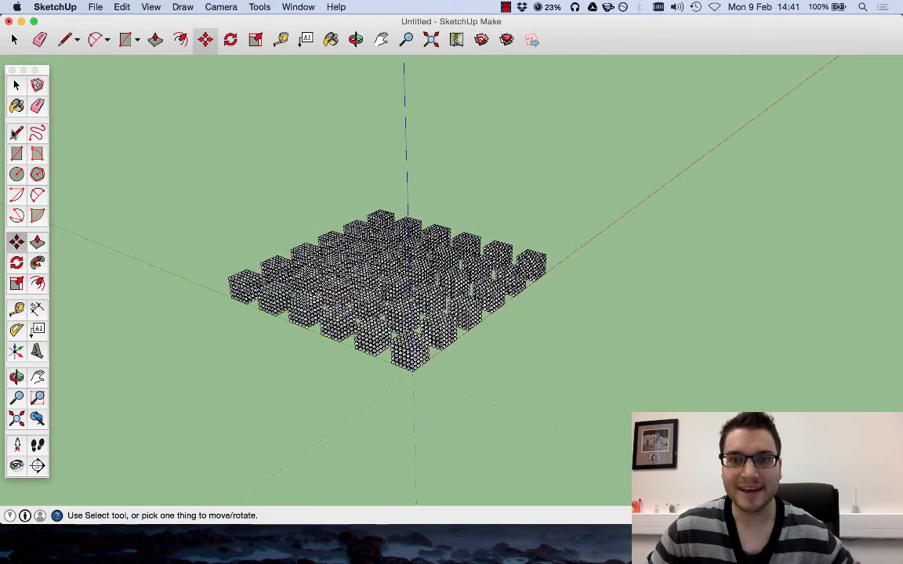
Step: Copy the whole grid of component blocks downward along the blue axis from its front bottom corner to build six evenly spaced layers
key("space")
left_click_drag(184, 180, 664, 413)
scroll(427, 417, "up", 10)
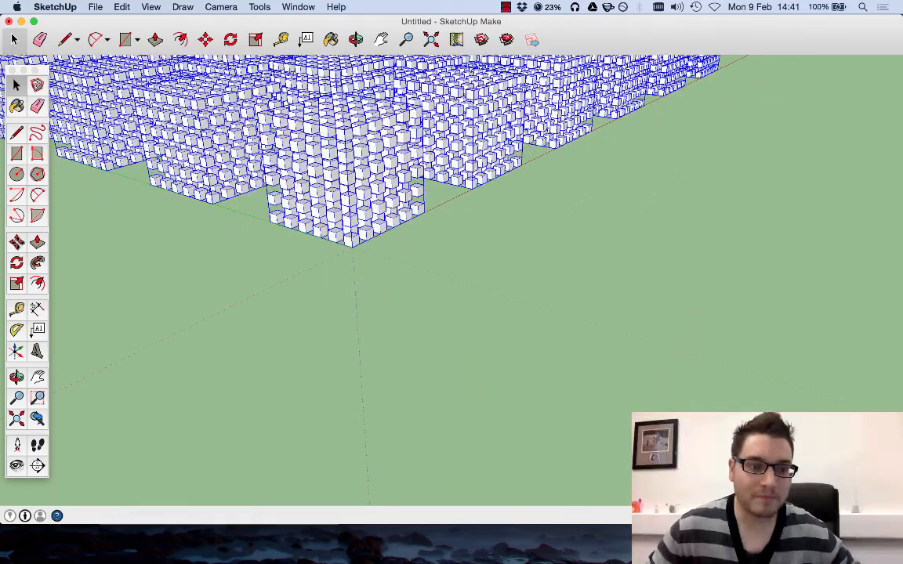
left_click(16, 242)
left_click(353, 245, "alt")
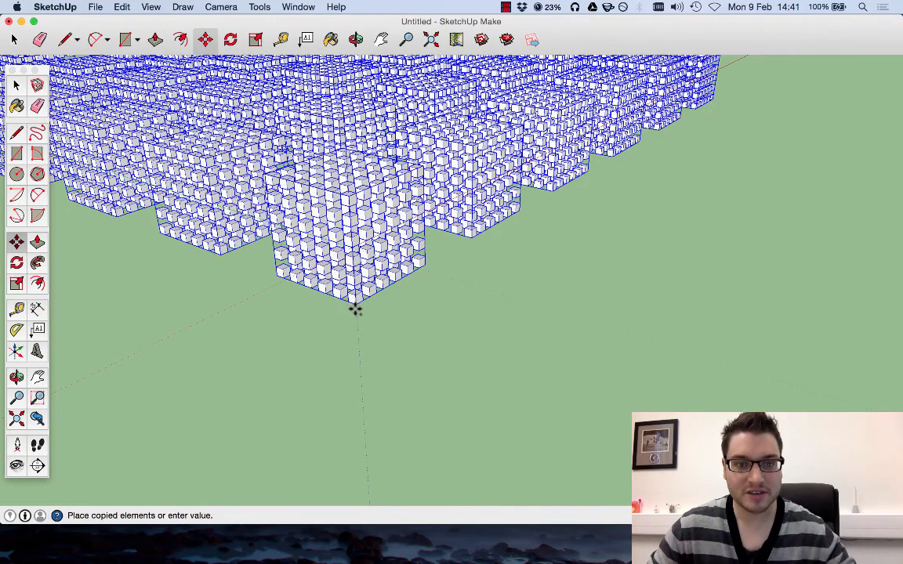
left_click(355, 309)
key("Return")
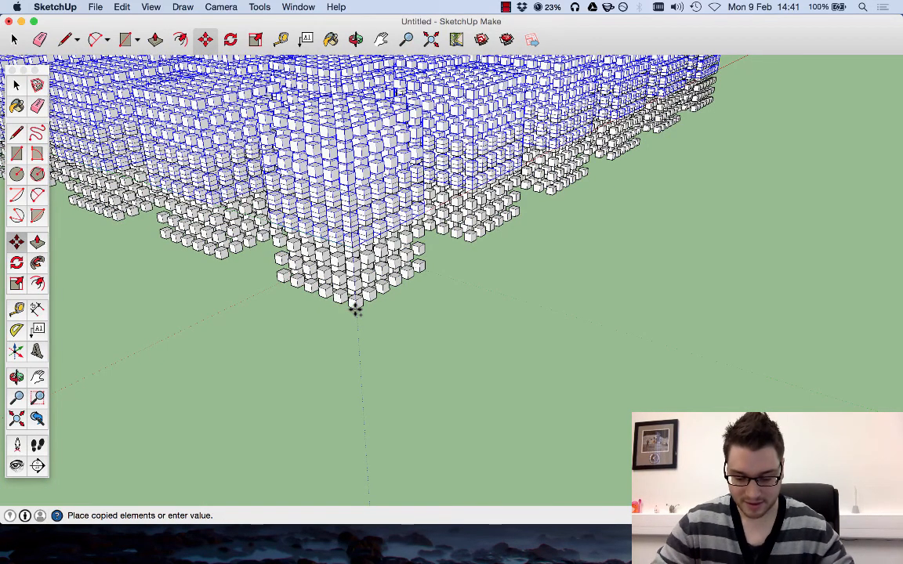
key("Return")
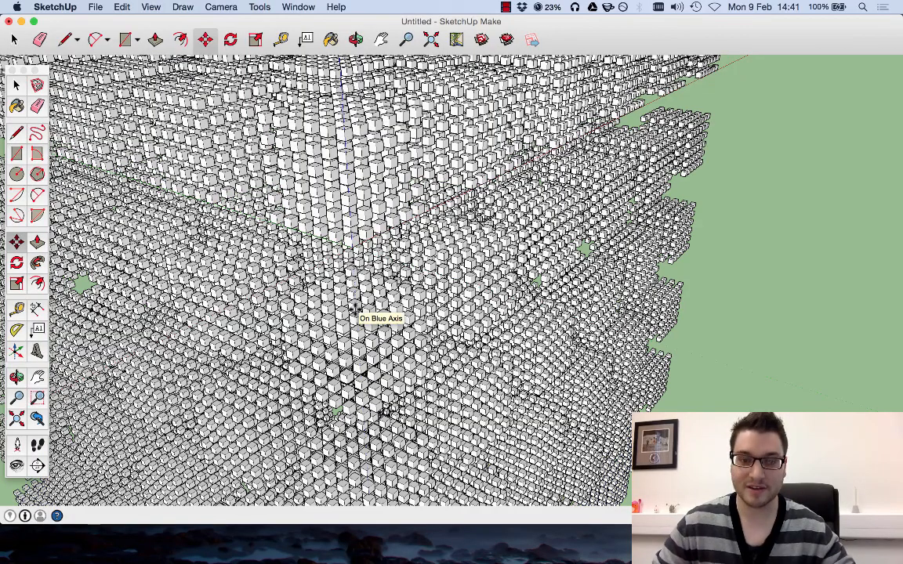
Step: Examine the finished block array from several angles, from its interior spacing up close to its overall cubic shape
middle_click_drag(353, 344, 502, 258)
scroll(253, 170, "down", 5)
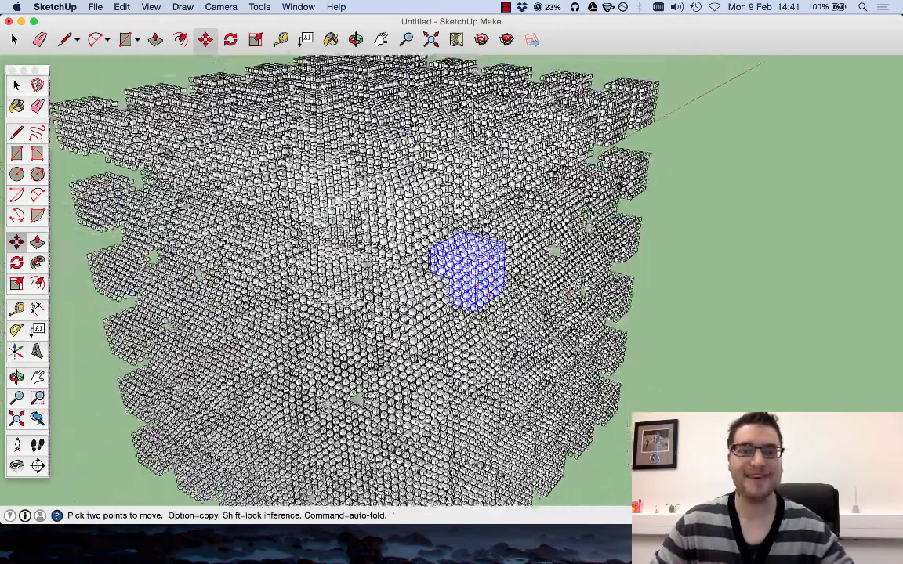
left_click(16, 86)
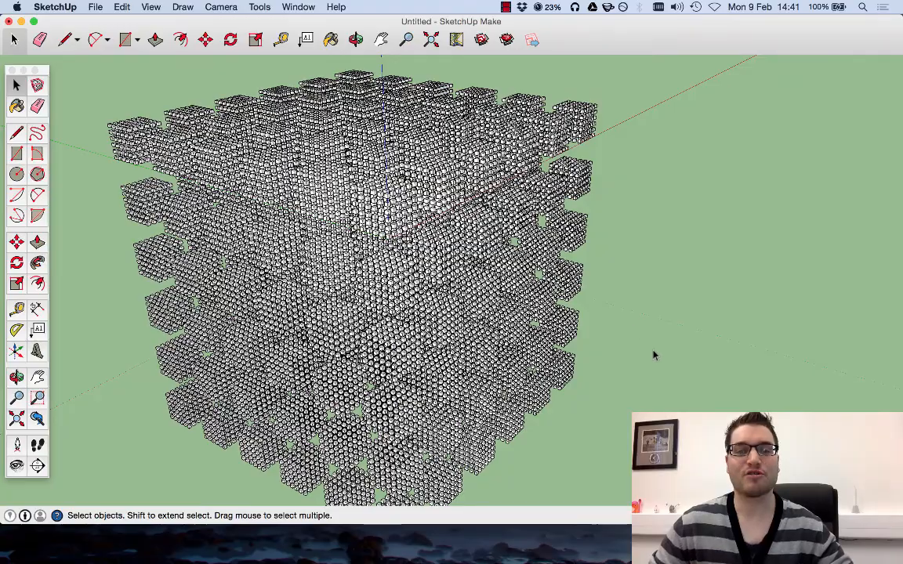
scroll(654, 355, "down", 3)
left_click(355, 40)
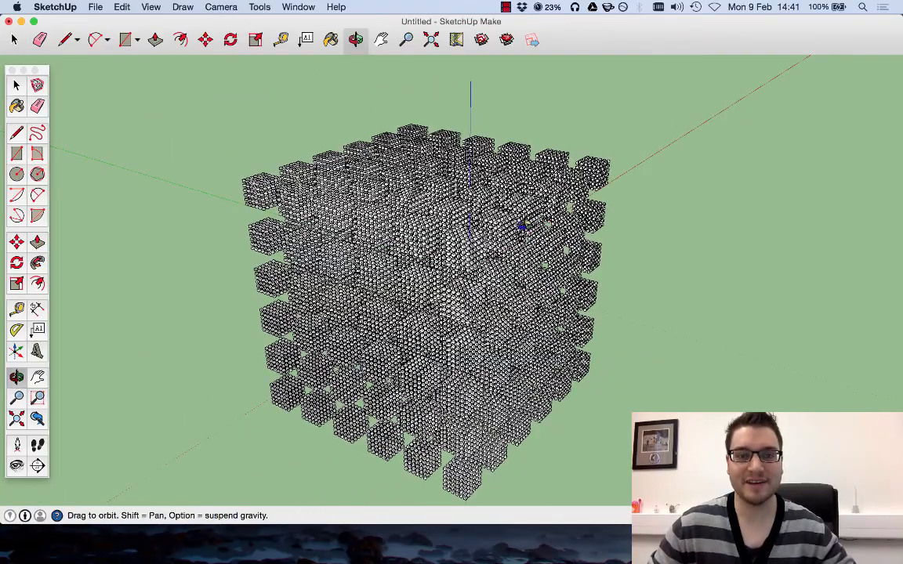
left_click_drag(519, 228, 306, 122)
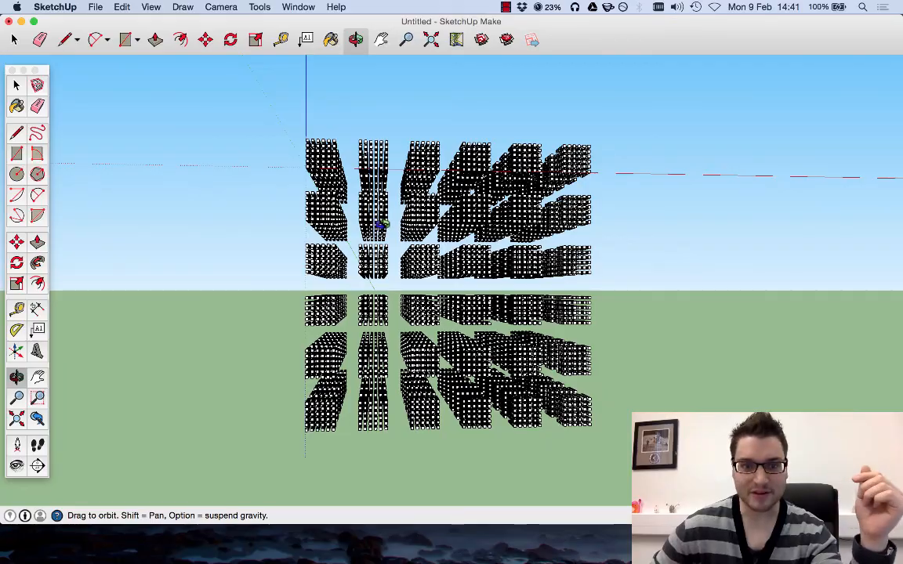
left_click_drag(500, 244, 299, 401)
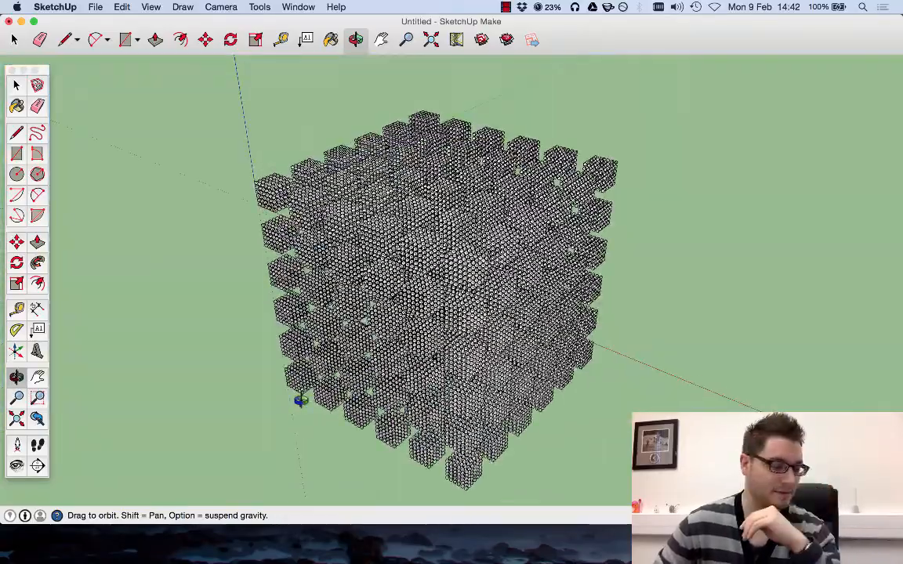
left_click_drag(275, 368, 694, 300)
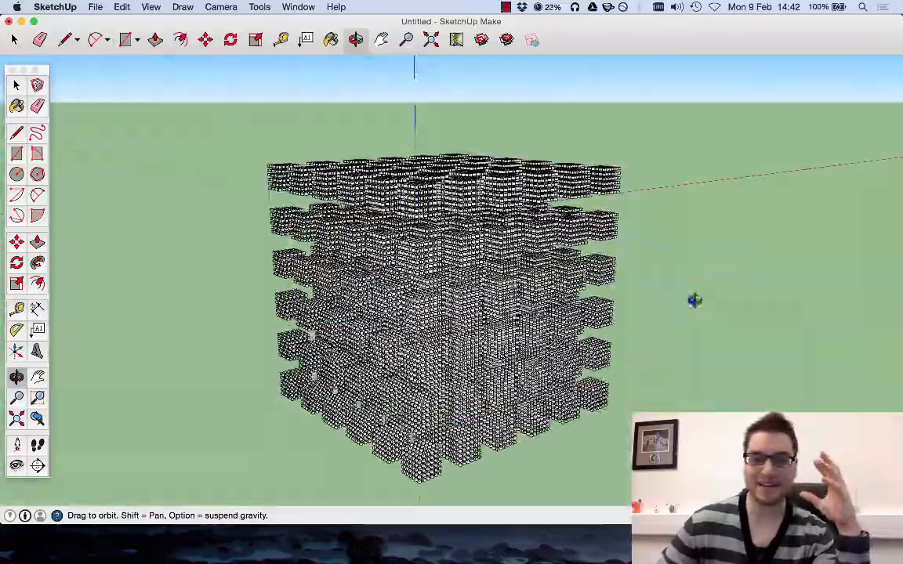
scroll(353, 266, "up", 15)
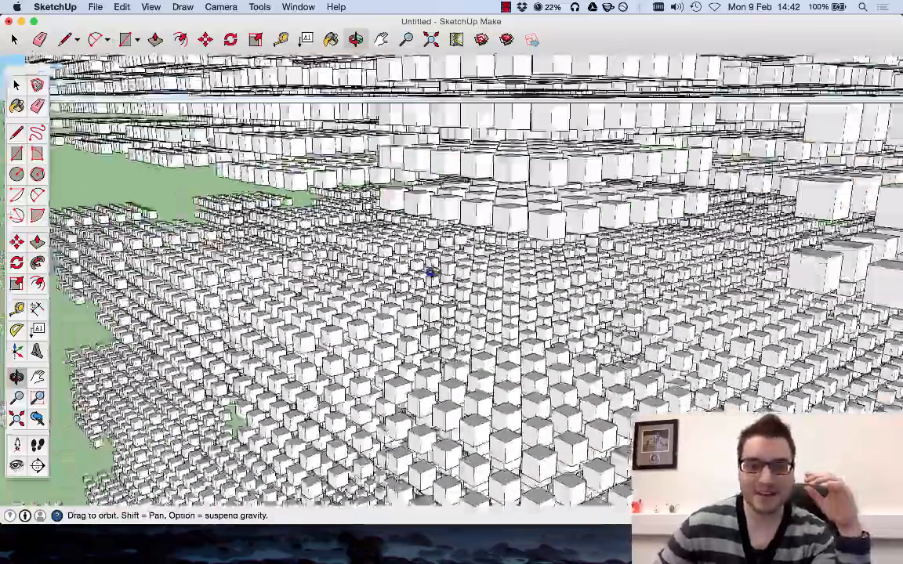
scroll(430, 272, "up", 15)
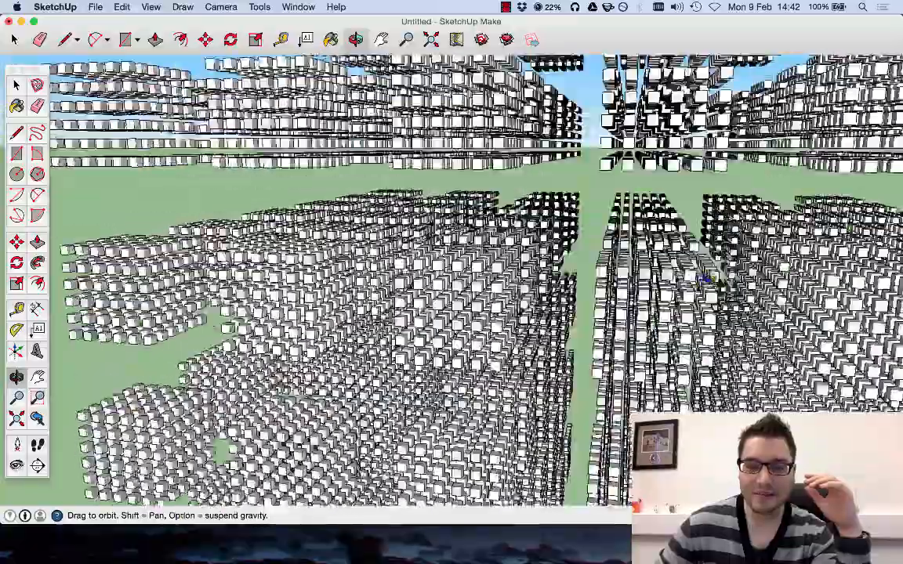
scroll(501, 313, "down", 15)
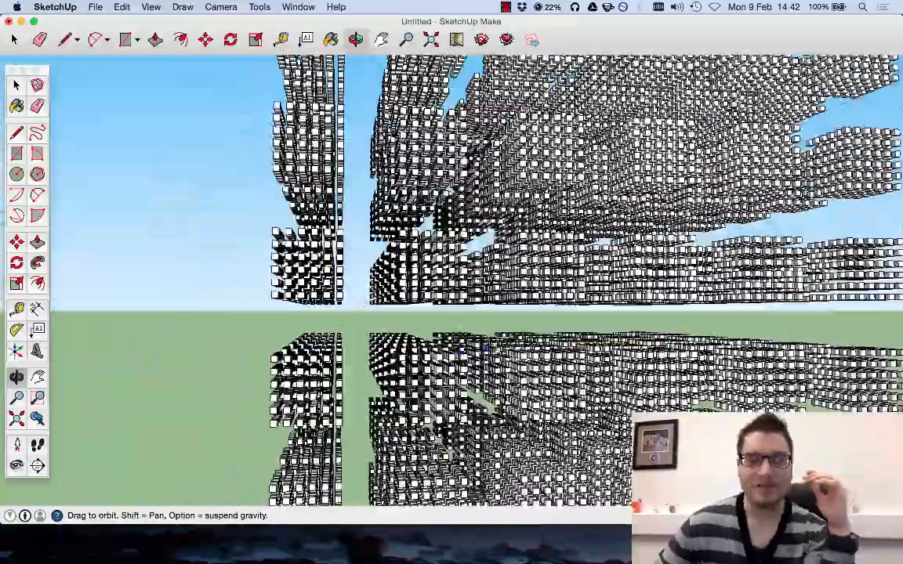
scroll(501, 347, "down", 6)
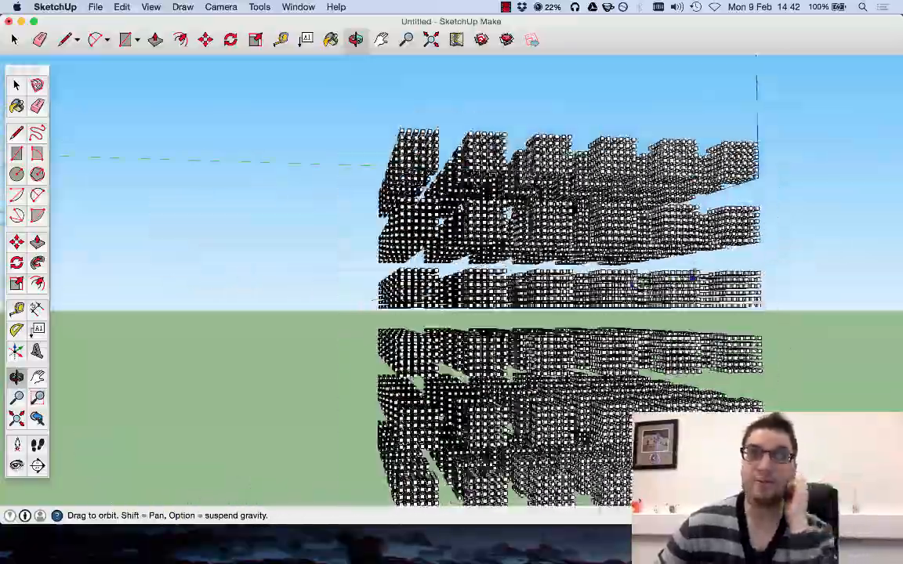
left_click_drag(612, 286, 429, 232)
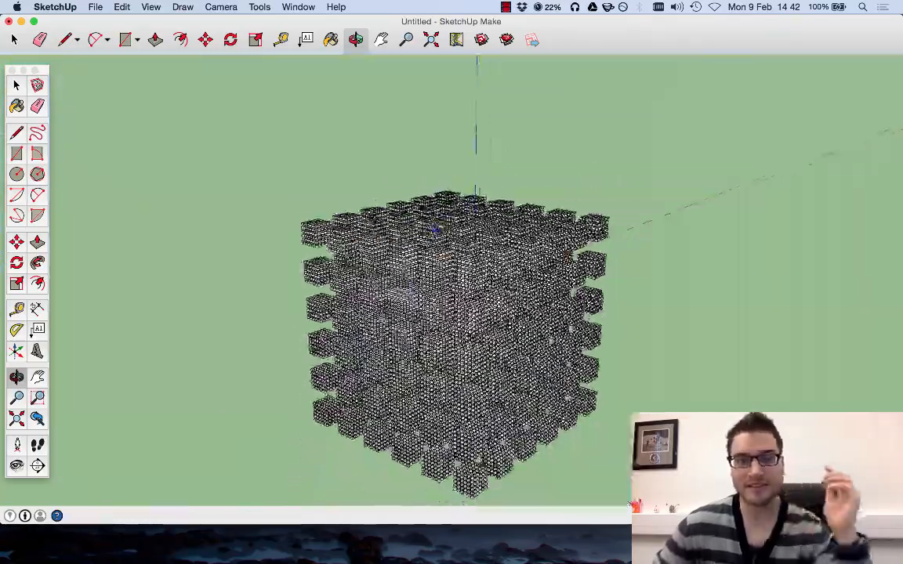
left_click_drag(430, 287, 425, 310)
scroll(290, 202, "down", 5)
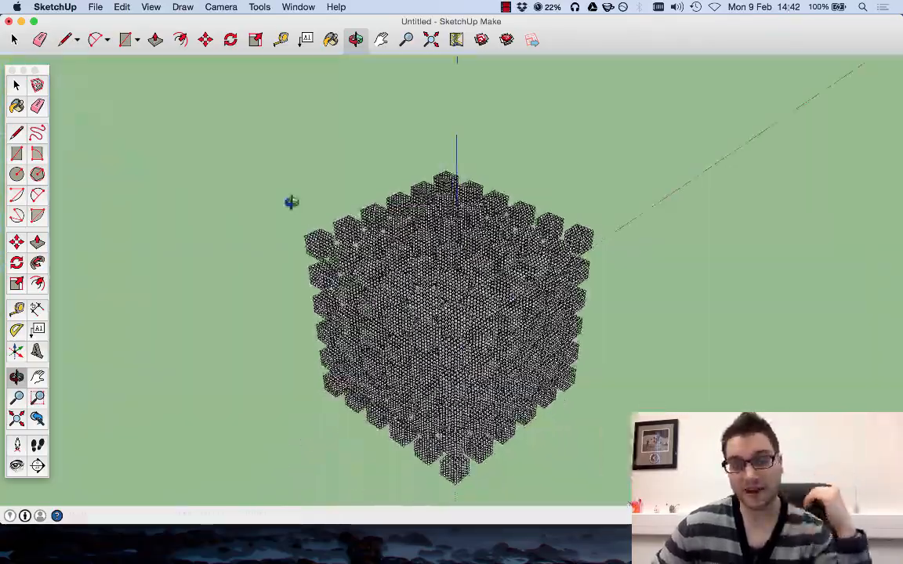
Step: Examine the staircase and the separate cylindrical column beside it, checking the column's component options
scroll(423, 351, "up", 5)
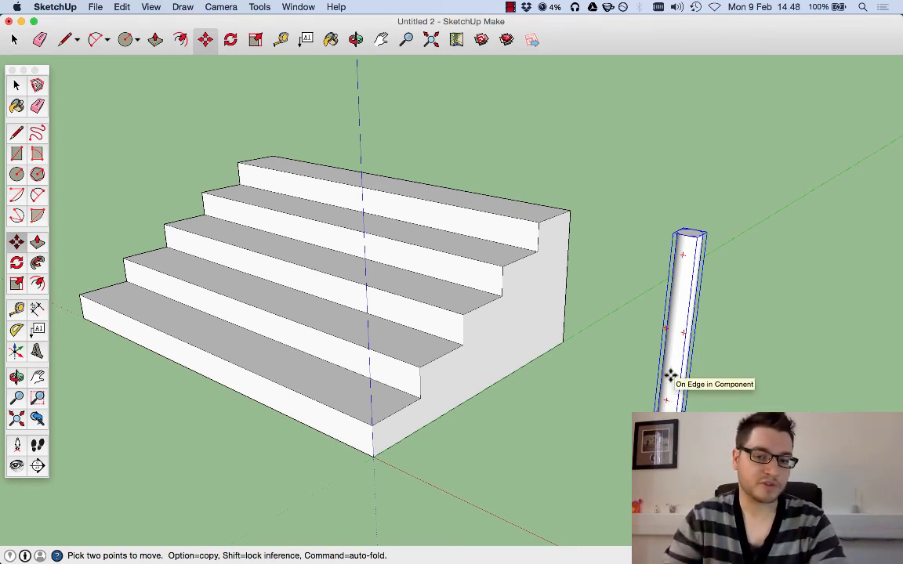
middle_click_drag(646, 395, 649, 371)
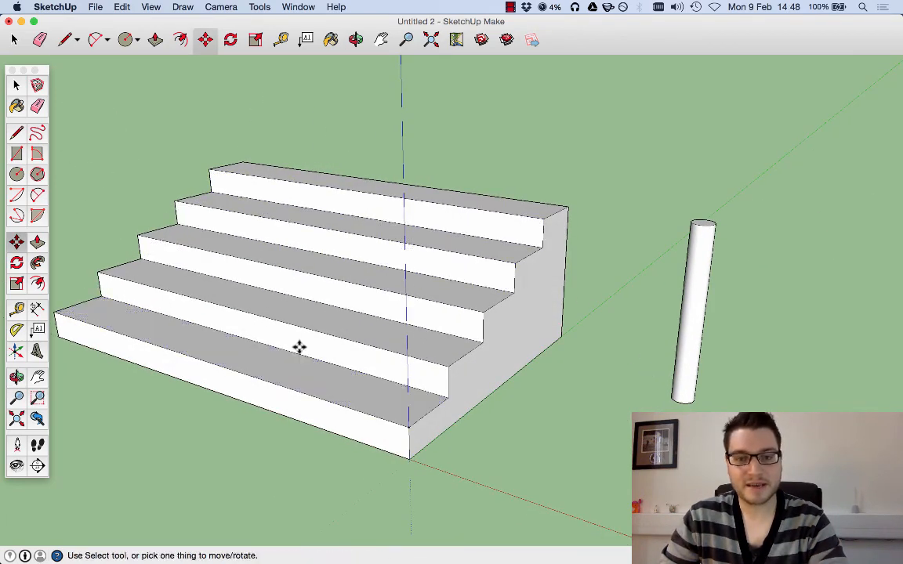
key("space")
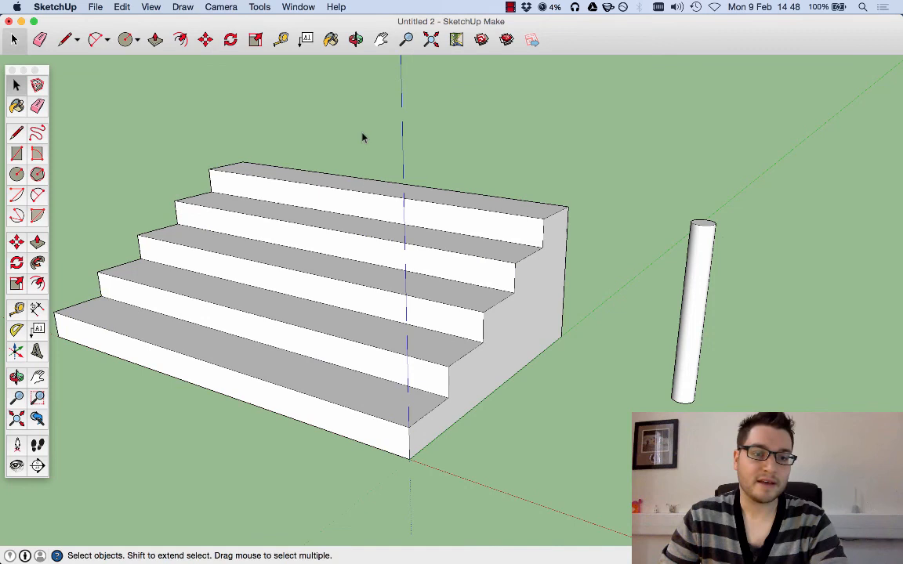
left_click(706, 235)
right_click(703, 269)
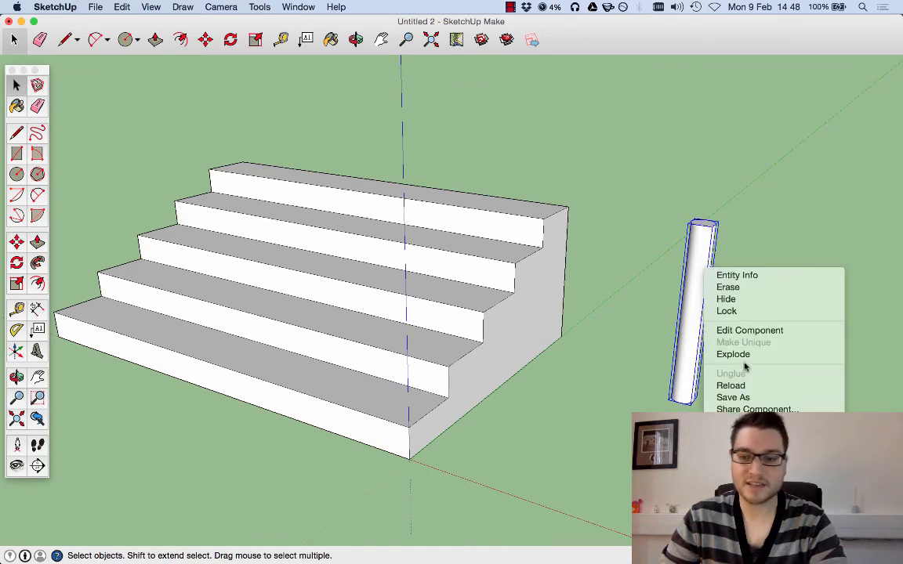
left_click(614, 332)
left_click(614, 332)
middle_click_drag(666, 215, 714, 227)
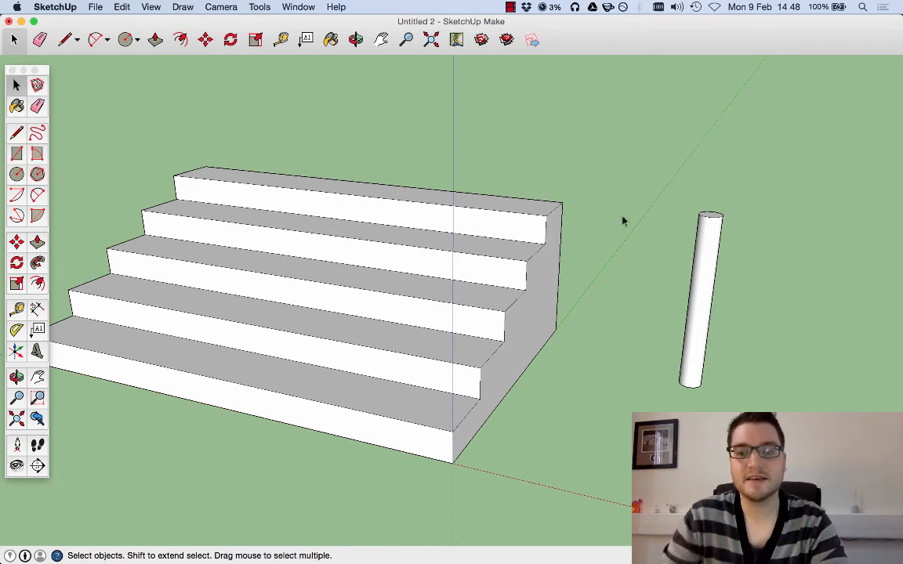
left_click(714, 239)
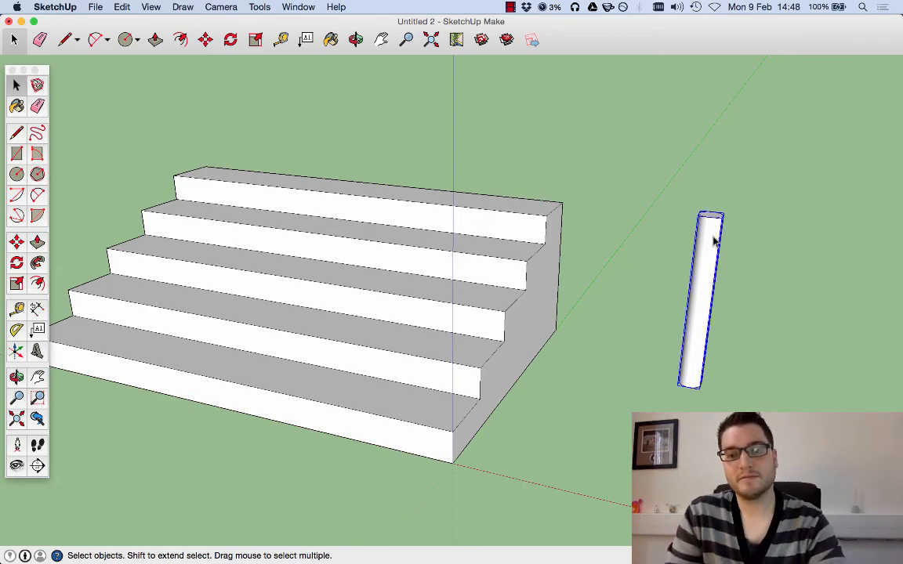
left_click(668, 239)
Step: Draw a small circle on the top step's tread near its far end
middle_click_drag(669, 239, 76, 193)
left_click(17, 171)
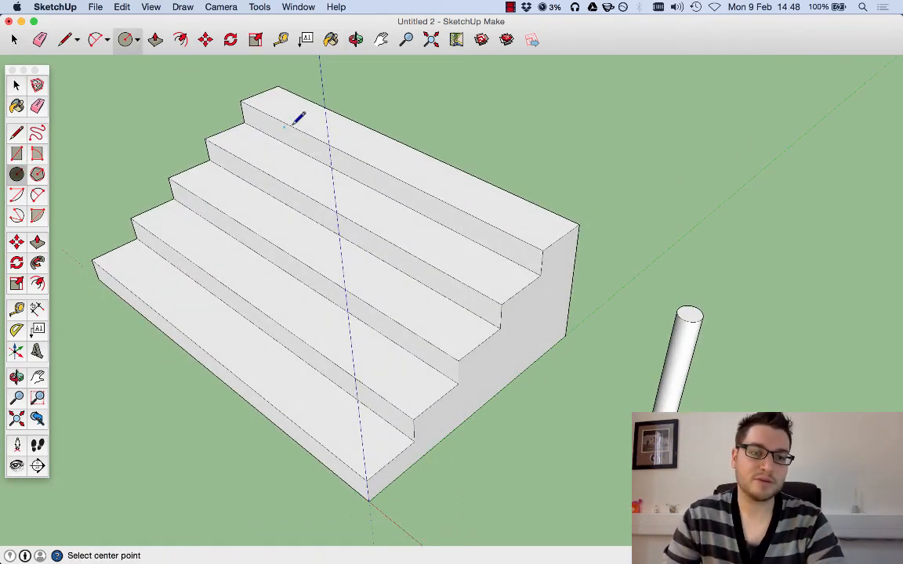
left_click(300, 113)
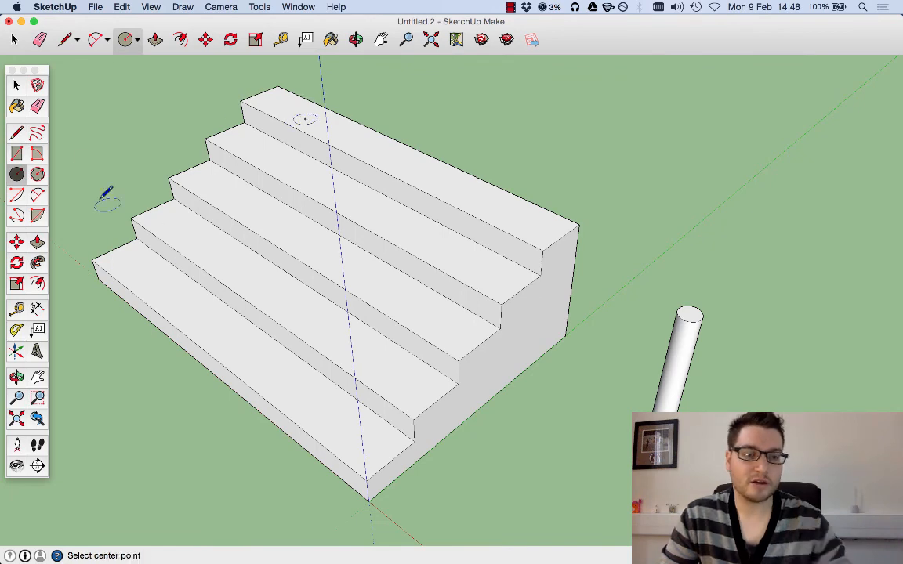
Step: Try to extrude the circle on the top step upward into a tall column with Push/Pull, and undo the column and circle
left_click(36, 243)
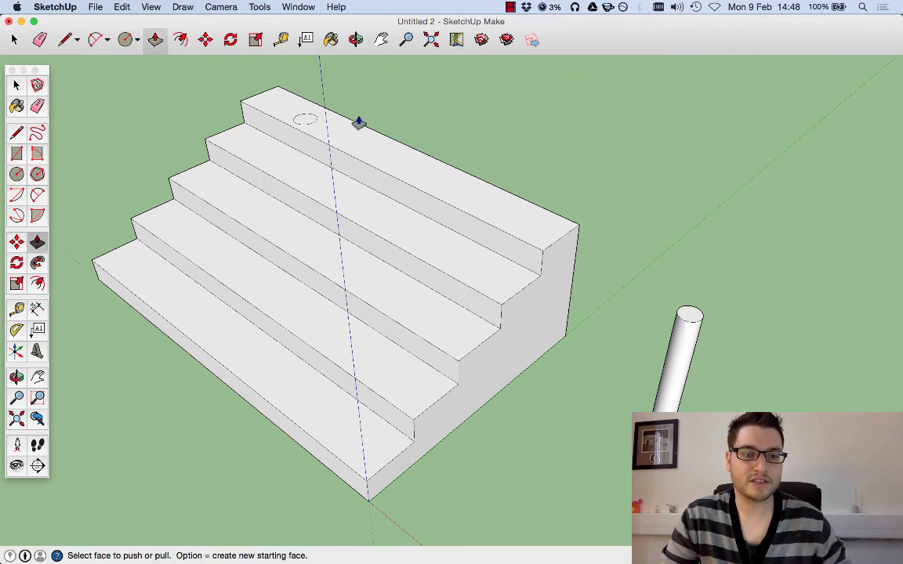
left_click(308, 119)
scroll(339, 95, "up", 3)
scroll(389, 183, "down", 6)
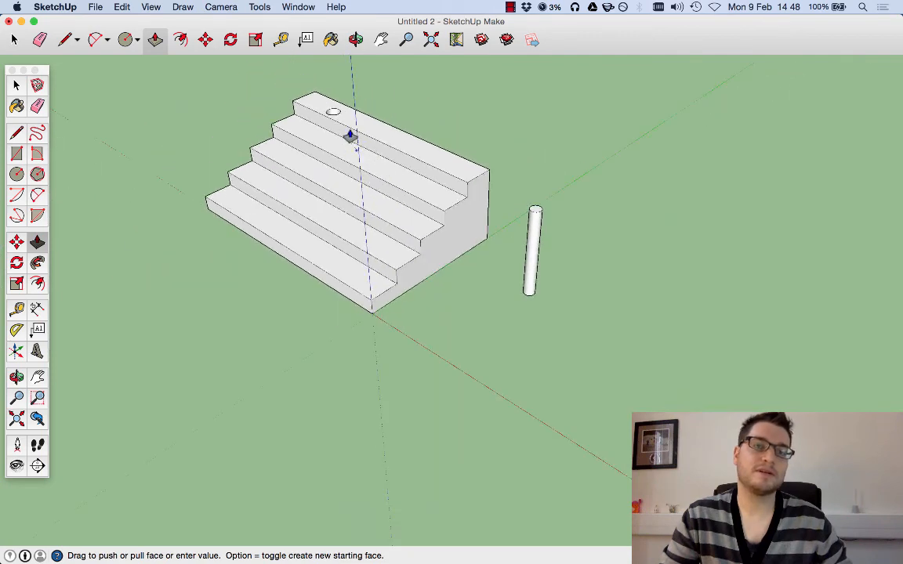
scroll(350, 137, "down", 4)
scroll(334, 61, "up", 2)
left_click(341, 72)
scroll(386, 239, "down", 3)
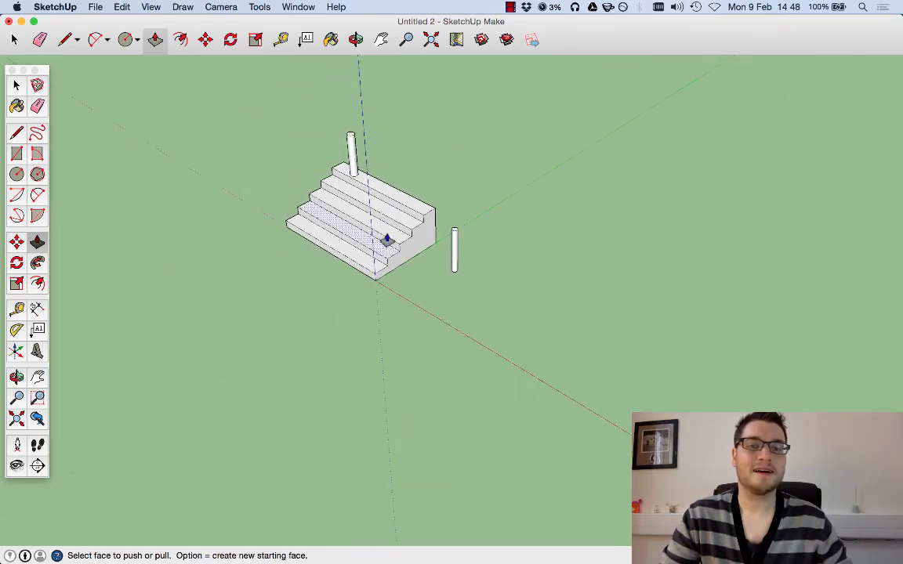
scroll(364, 149, "up", 5)
scroll(280, 92, "down", 2)
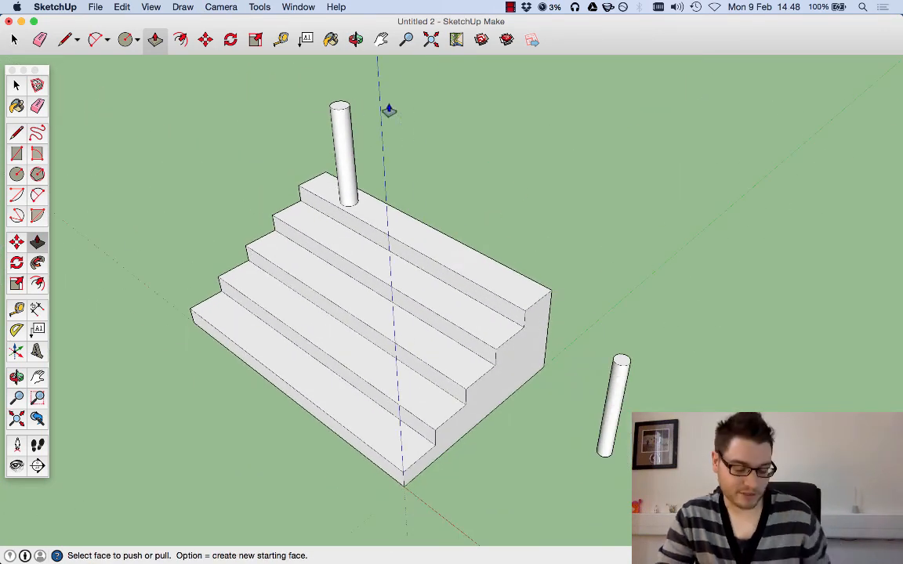
key("super+z")
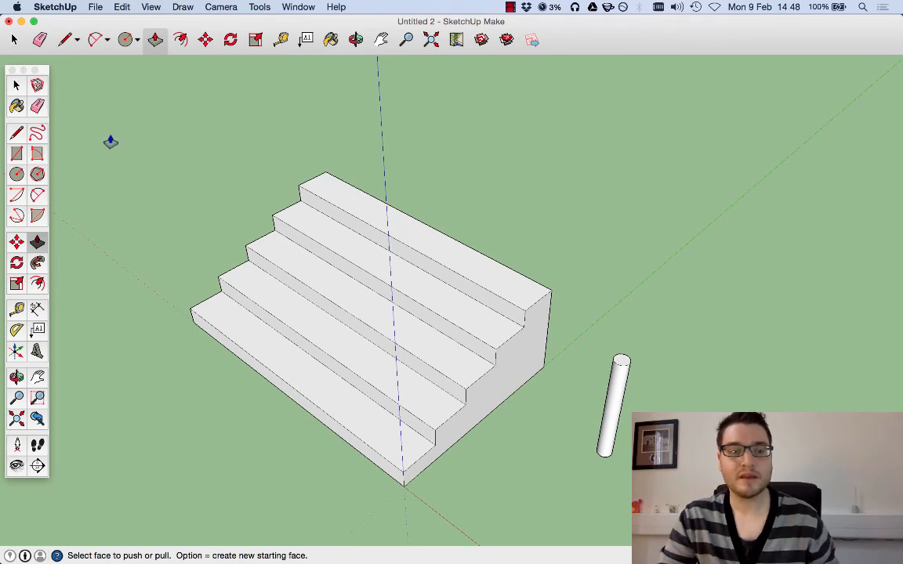
Step: Move the separate column component by its base onto the top step, close to the stair's near side edge
key("space")
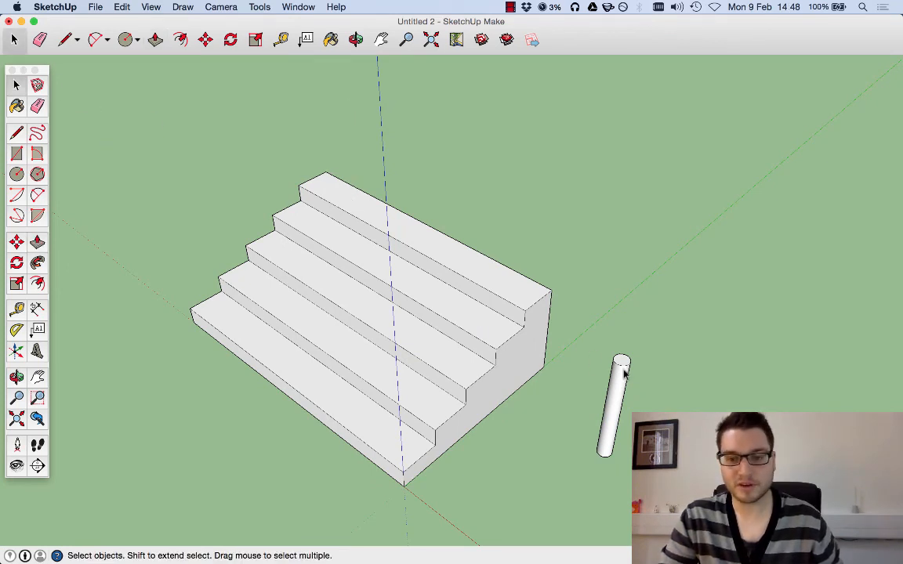
key("m")
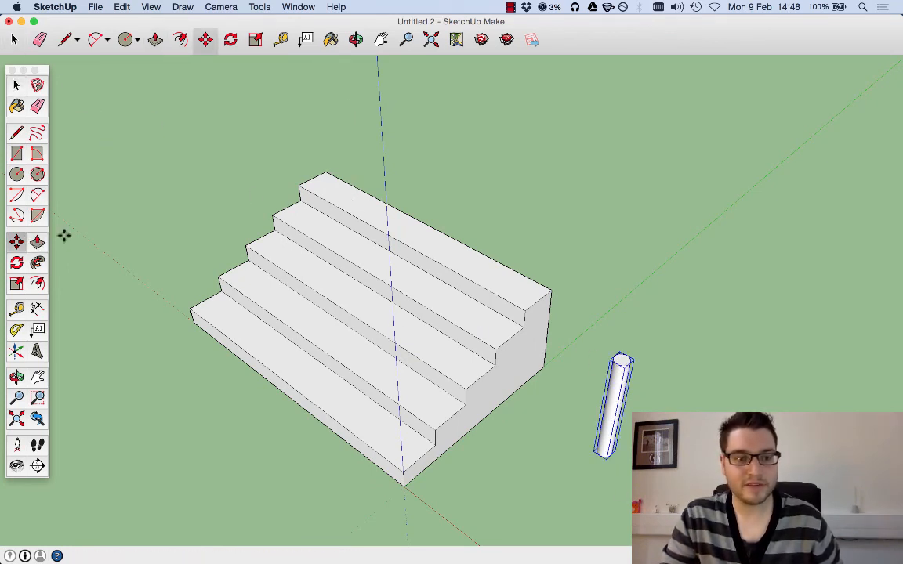
left_click(609, 458)
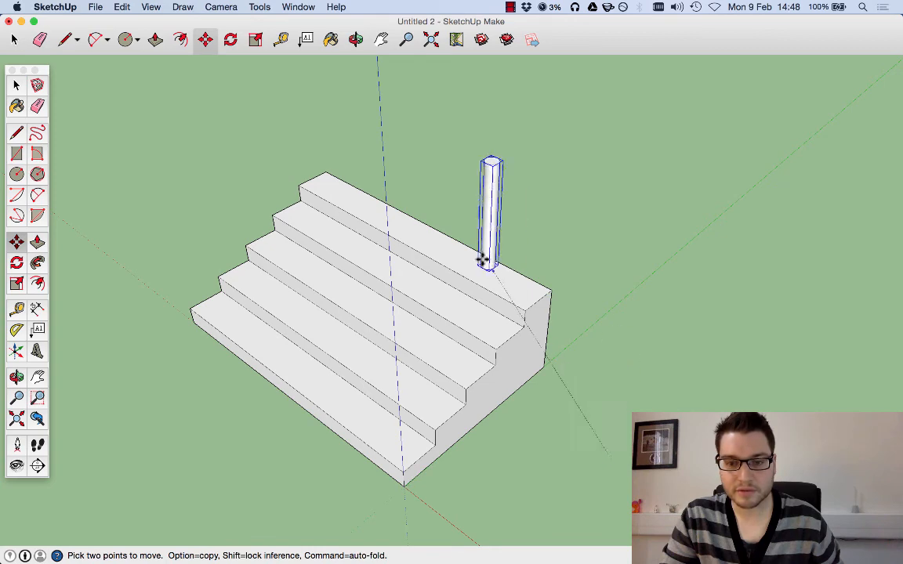
left_click(521, 308)
key("o")
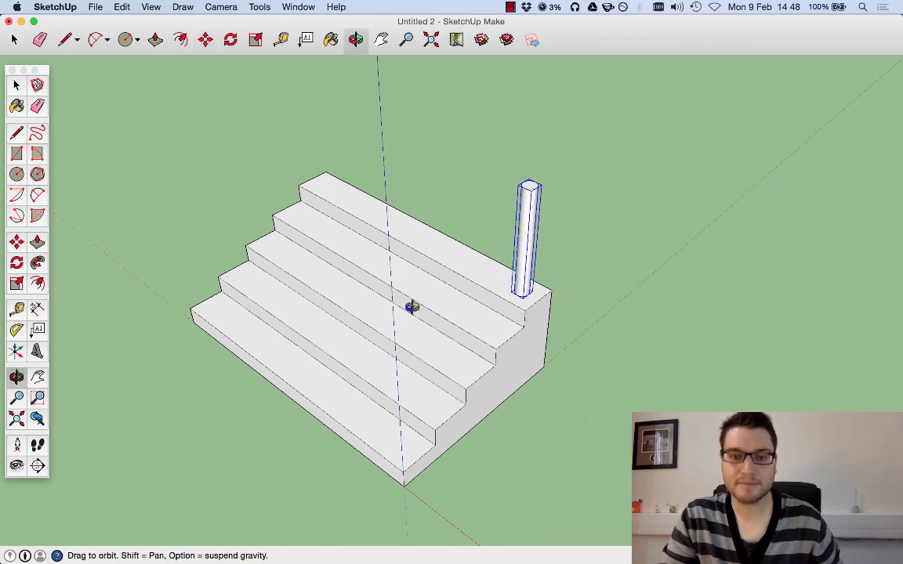
left_click_drag(410, 307, 359, 327)
middle_click_drag(359, 328, 407, 250)
left_click(18, 87)
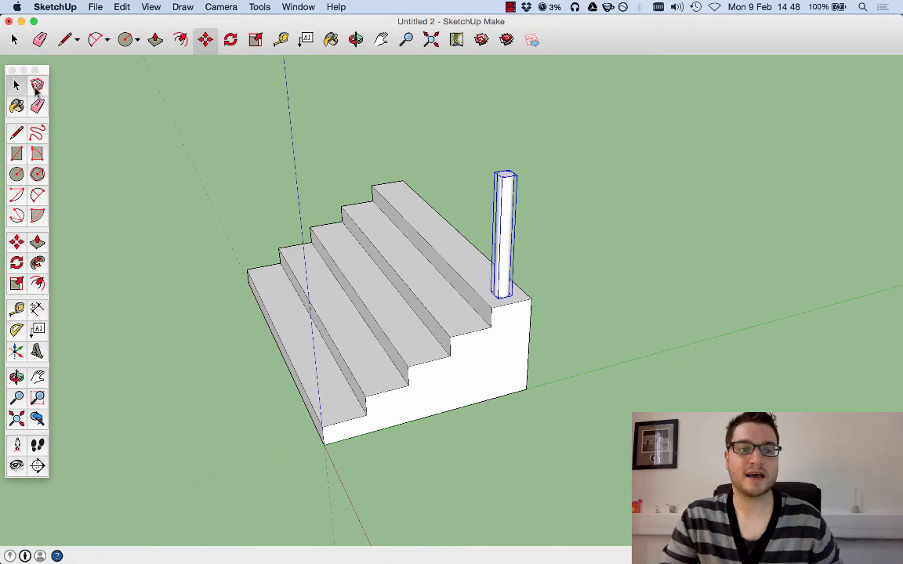
left_click(595, 272)
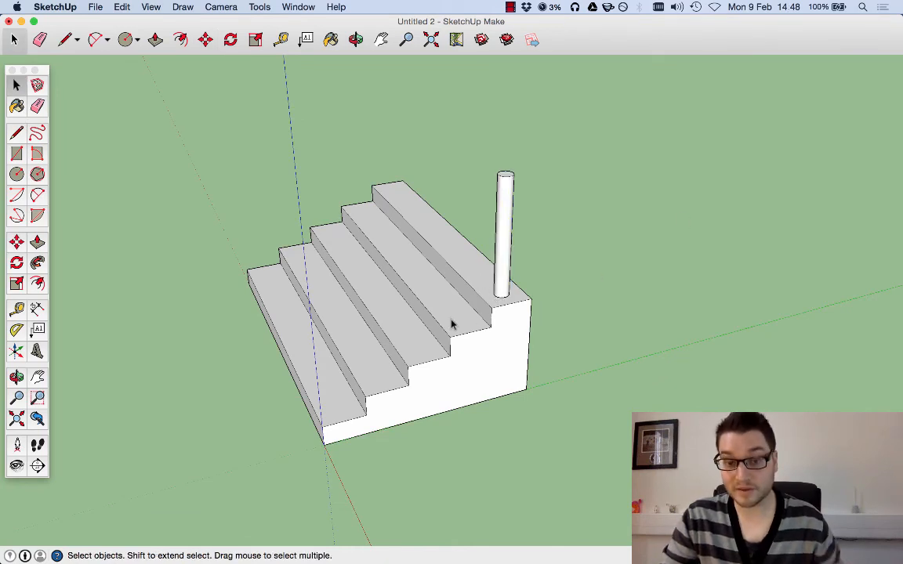
Step: Copy the column from the top step's front corner to the bottom step's matching corner and divide the distance by /4, placing one per step
scroll(455, 340, "down", 3)
scroll(541, 353, "up", 5)
left_click(466, 208)
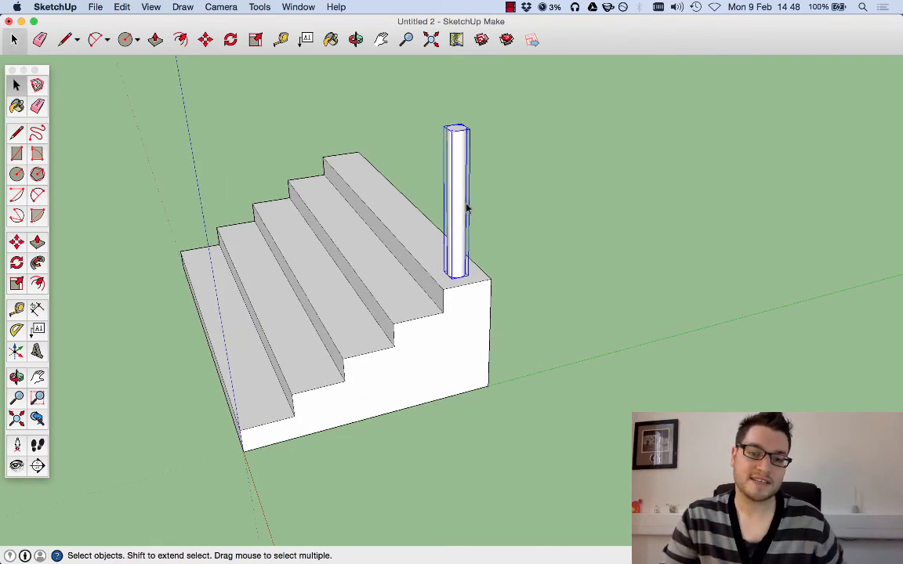
left_click(17, 242)
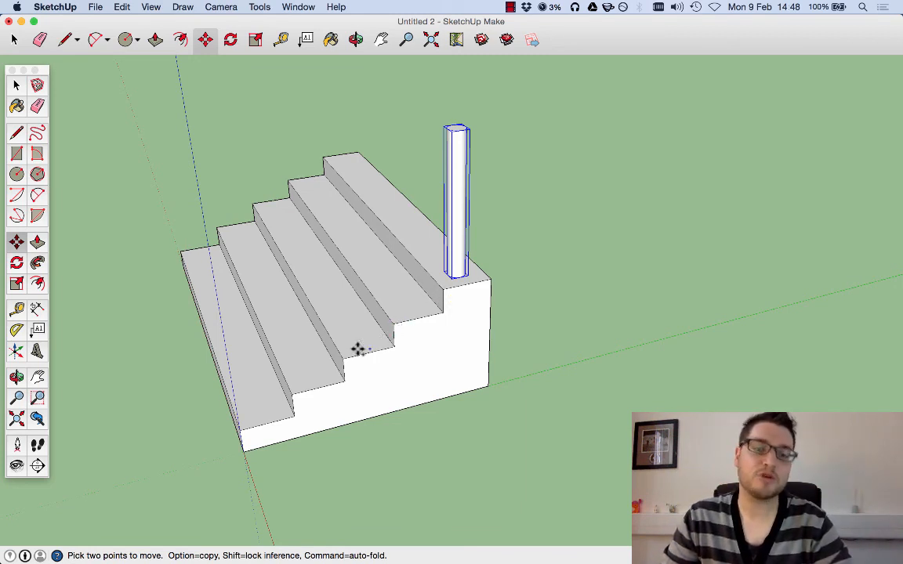
left_click(444, 292, "alt")
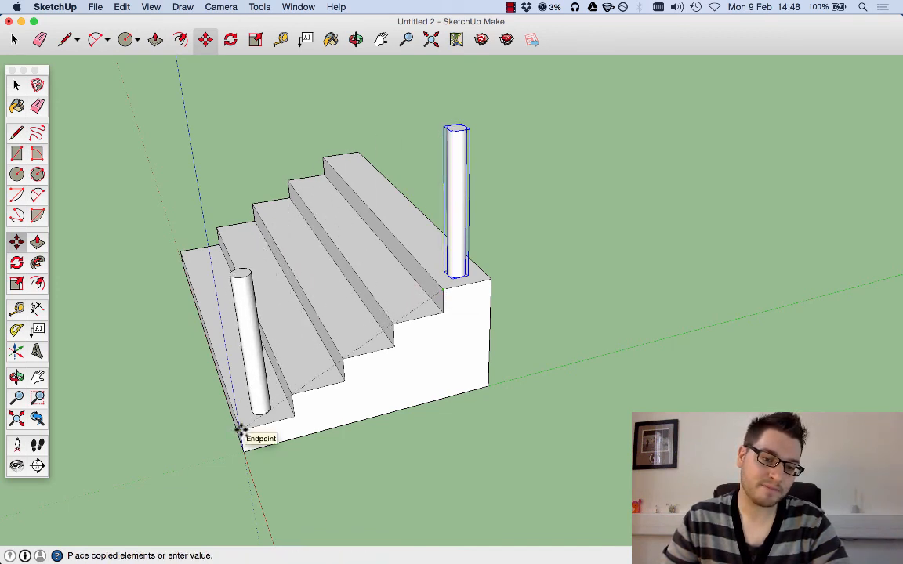
left_click(241, 430)
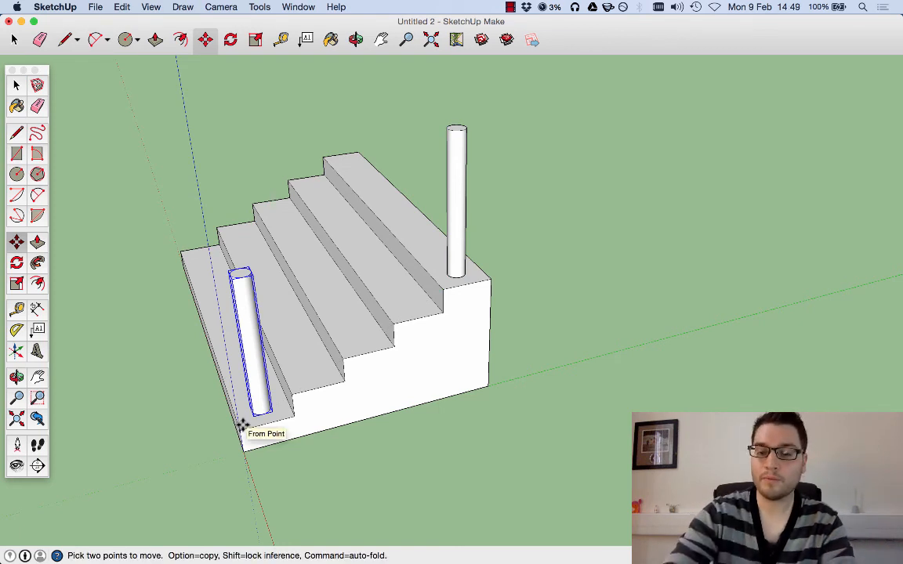
type("/4")
key("Return")
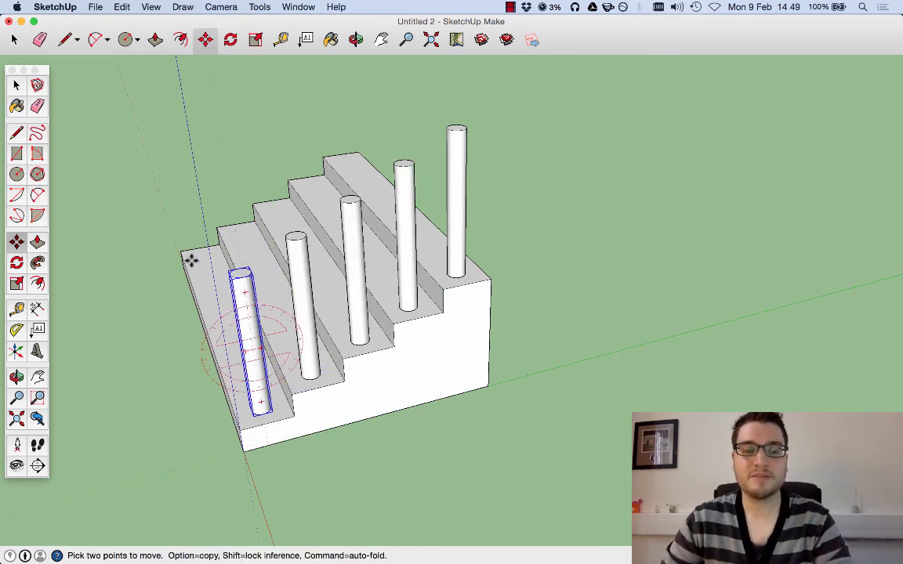
Step: Select all five columns and copy them with Move along the red axis to the opposite end of the stairs
middle_click_drag(191, 260, 142, 280)
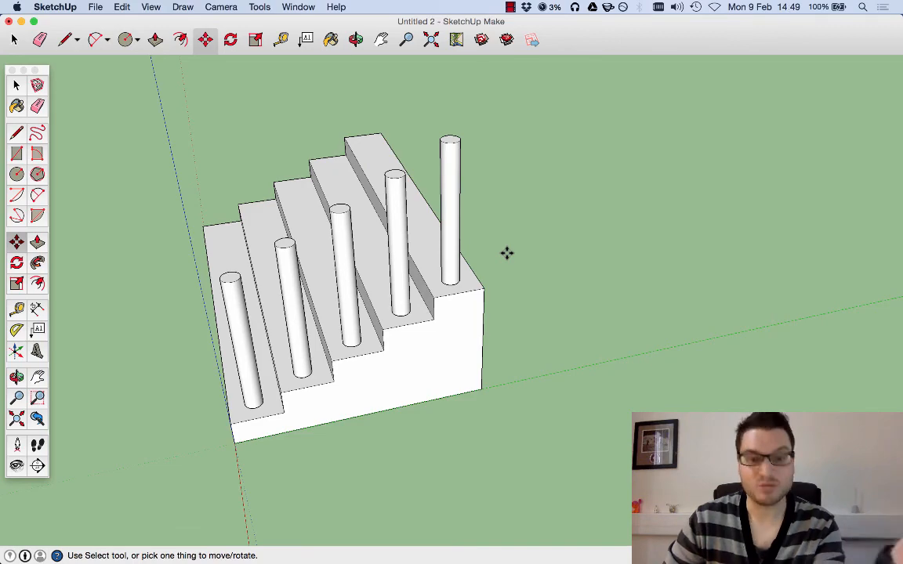
key("space")
middle_click_drag(146, 96, 486, 316)
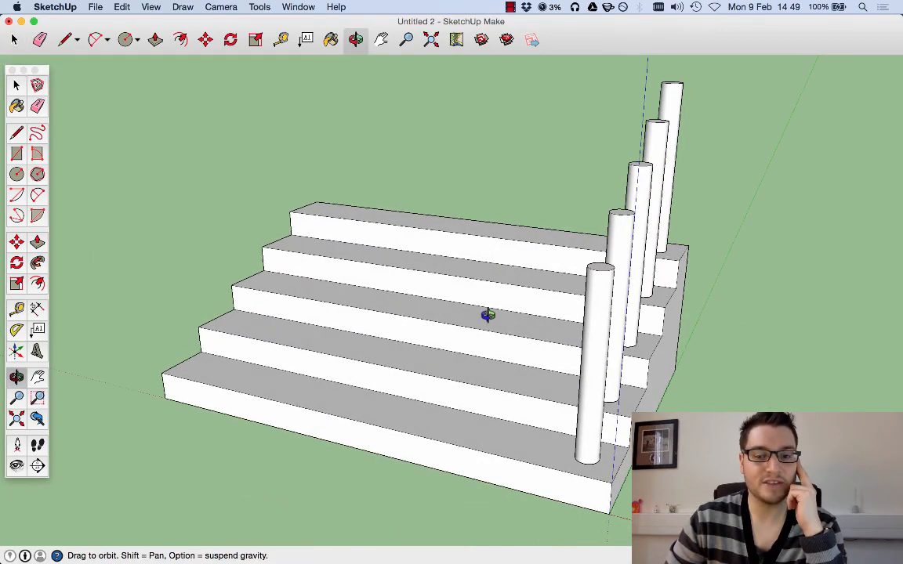
left_click(606, 290)
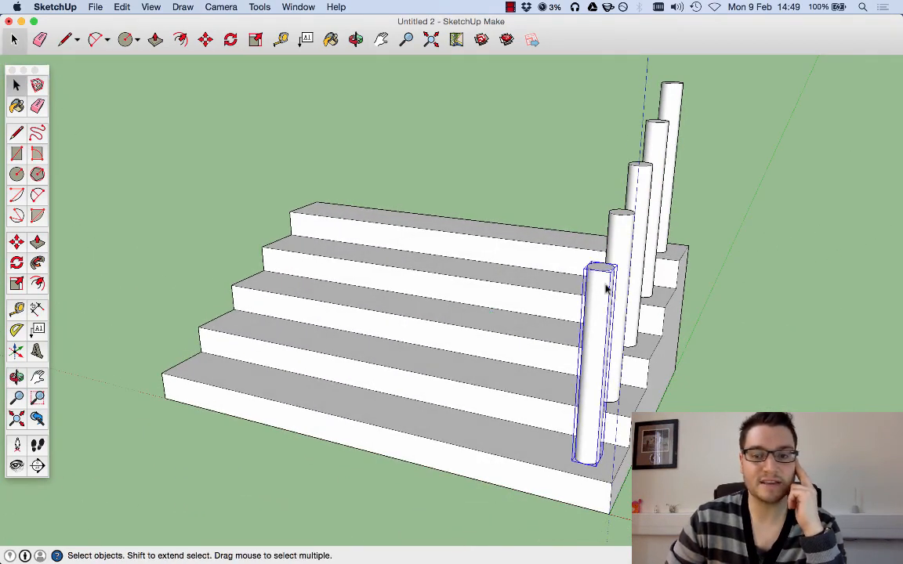
left_click(621, 243, "shift")
left_click(592, 153)
left_click(591, 282)
left_click(624, 238, "shift")
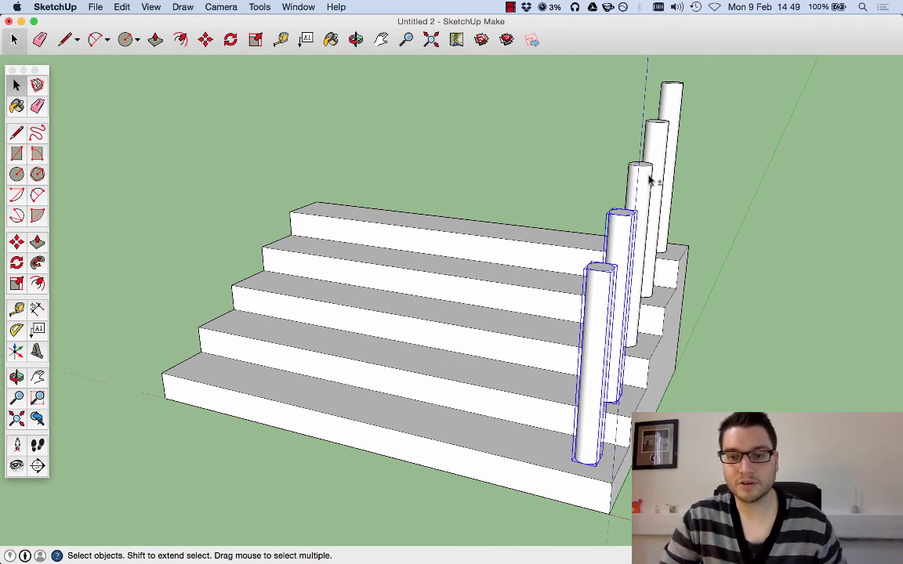
left_click(647, 184, "shift")
left_click(665, 149, "shift")
left_click(677, 125, "shift")
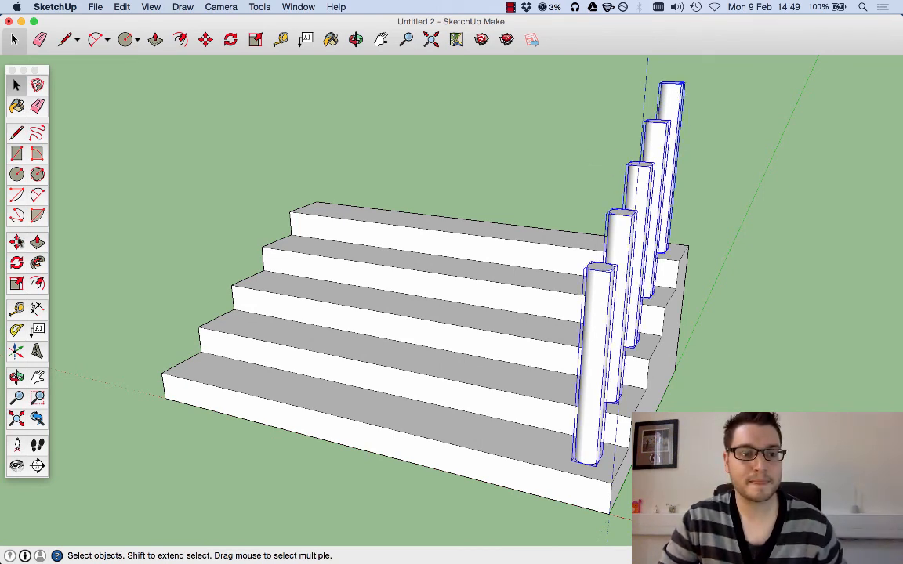
key("m")
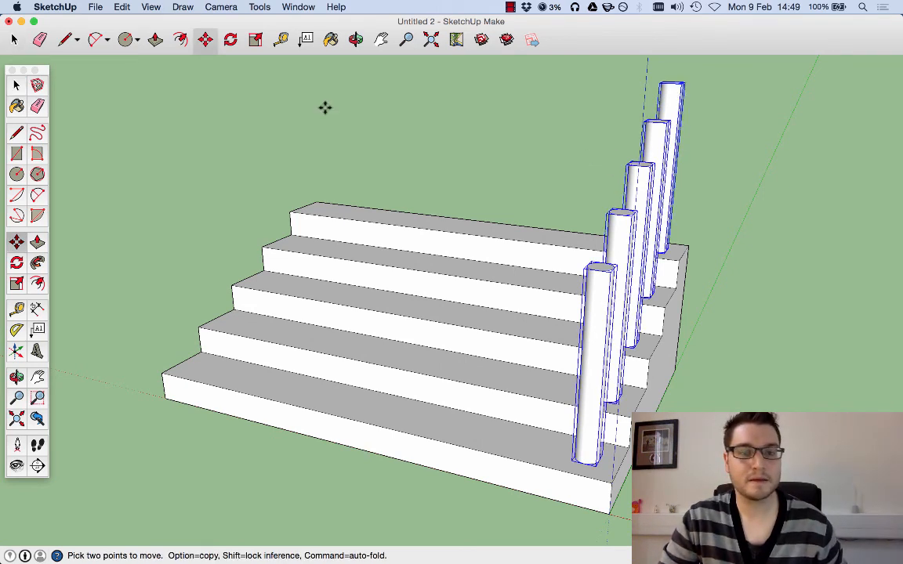
left_click(593, 480)
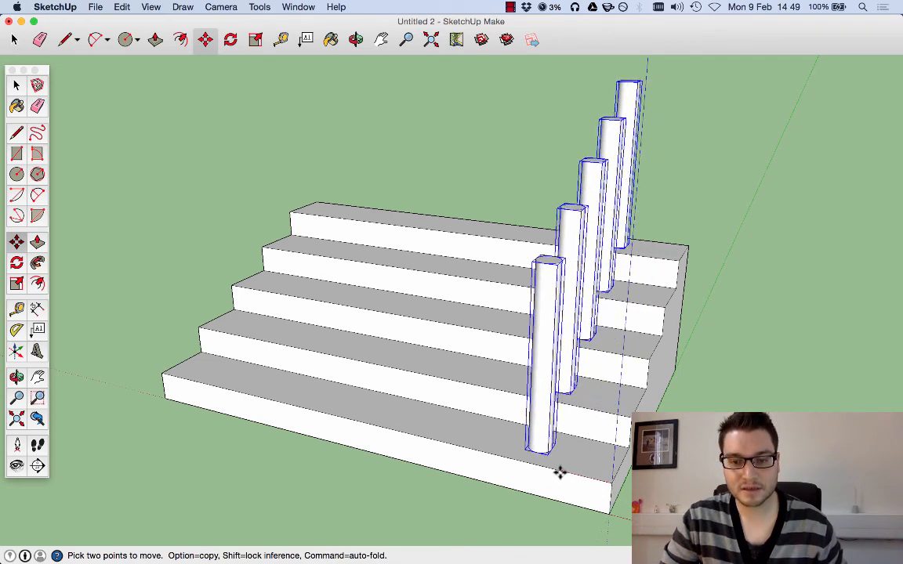
key("alt")
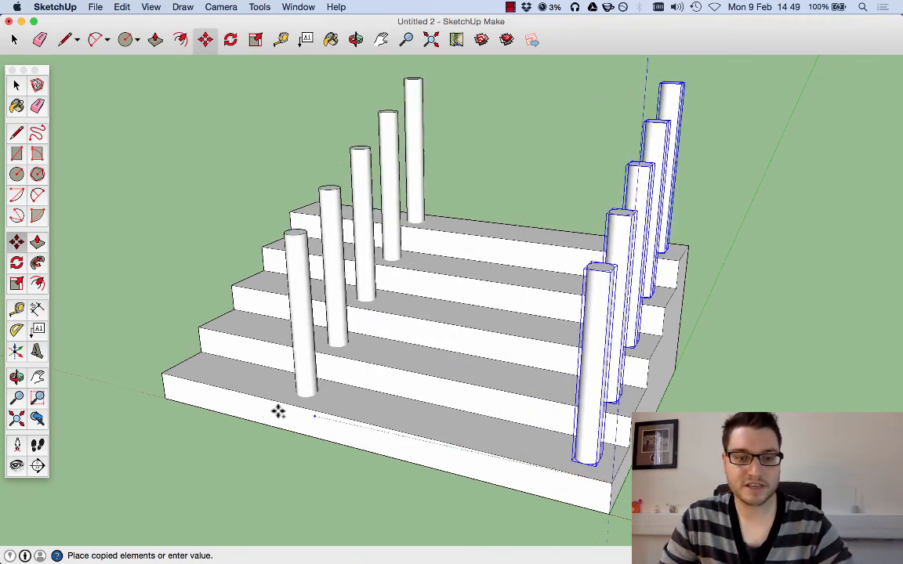
left_click(211, 397)
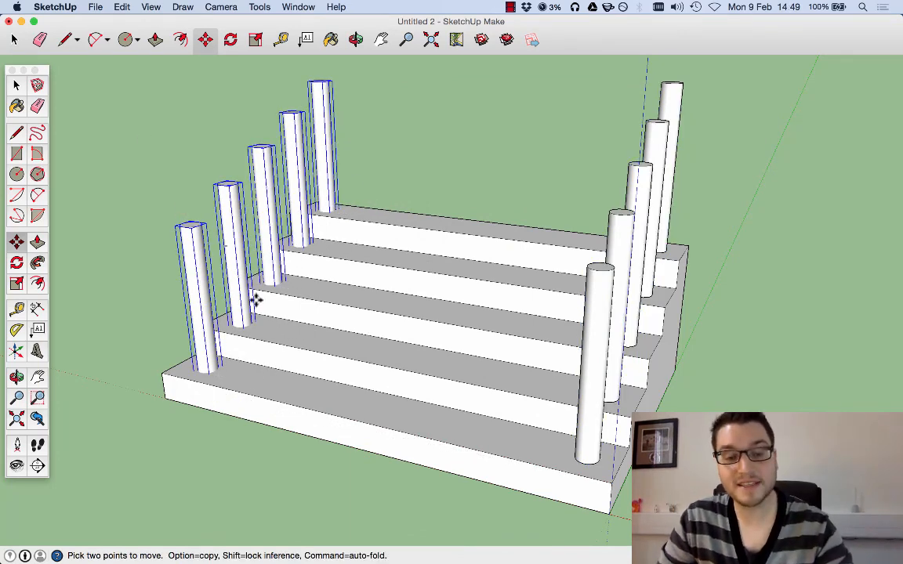
Step: Delete the copied row of columns at the far end of the stairs
key("Delete")
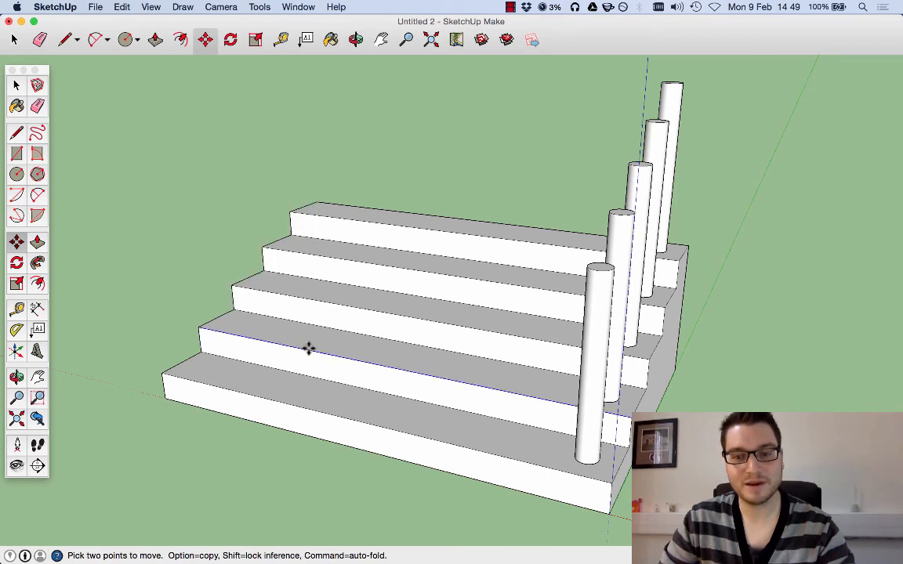
left_click(16, 85)
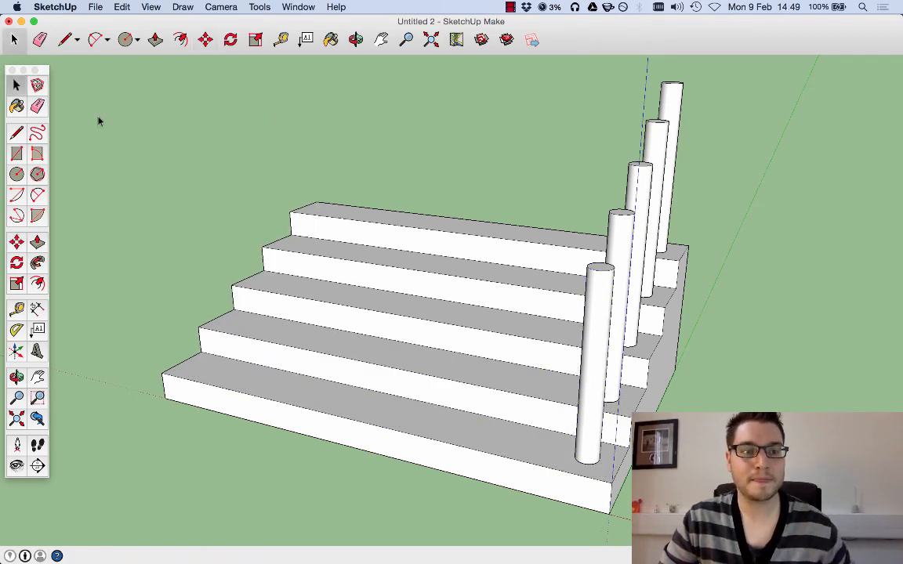
Step: Copy the five columns with Move from the bottom step's front corner along its front edge to the opposite end of the stairs
left_click(599, 298)
left_click(615, 258, "shift")
left_click(652, 168, "shift")
left_click(655, 165, "shift")
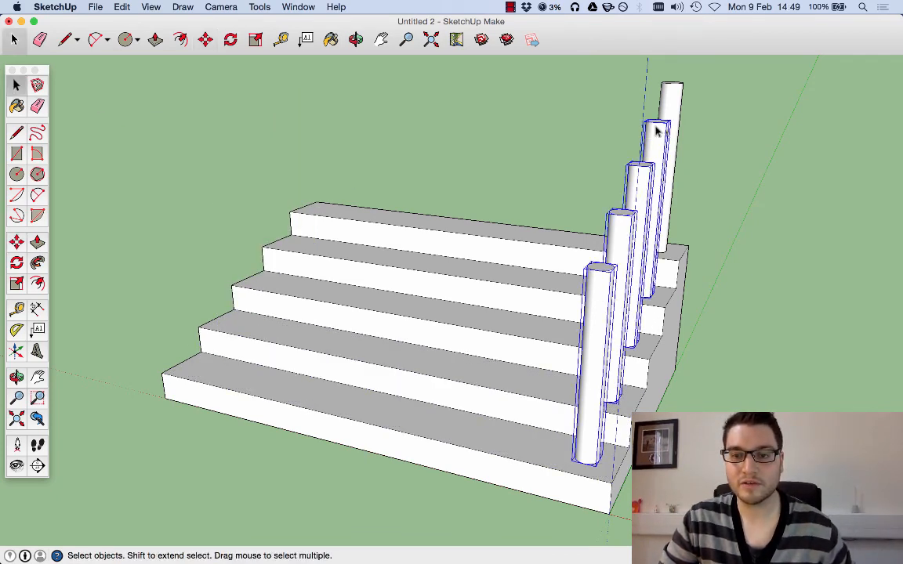
left_click(672, 113, "shift")
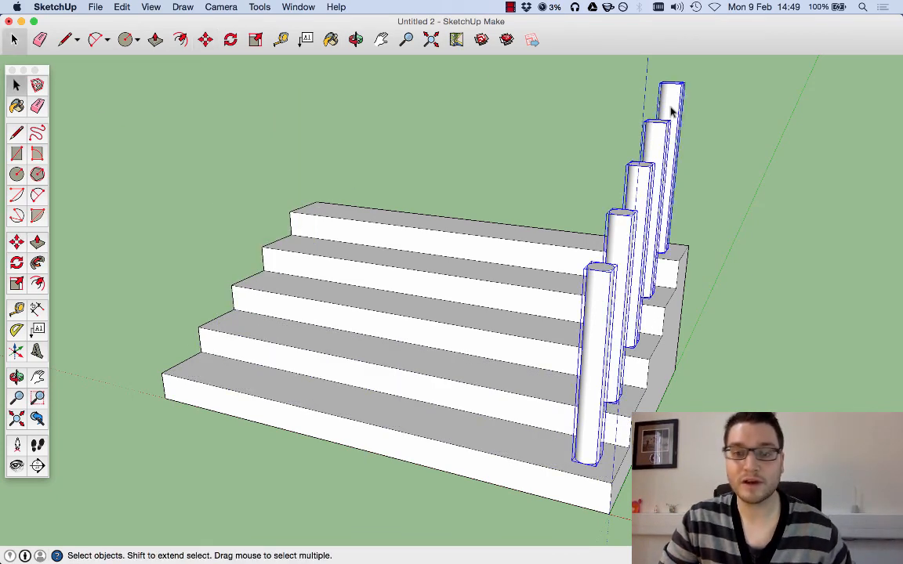
left_click(16, 242)
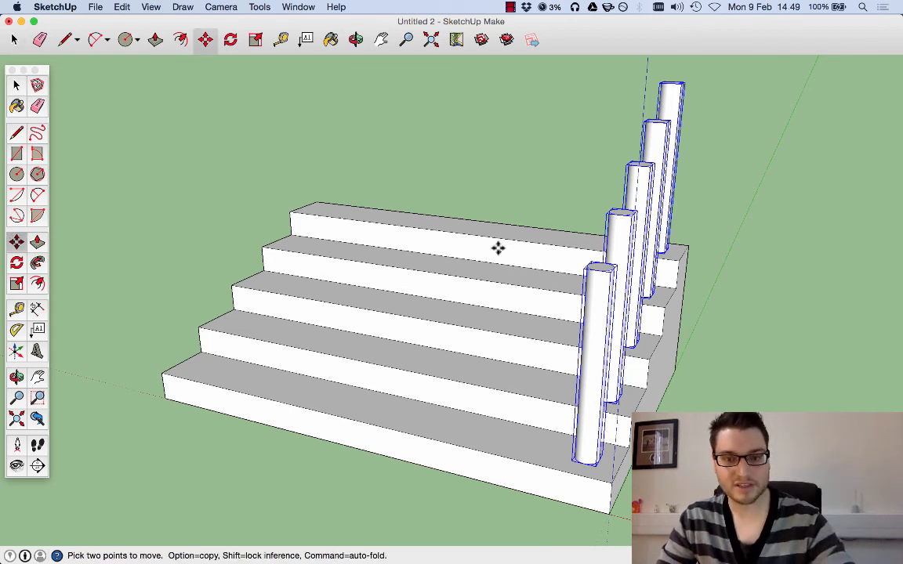
left_click(610, 483)
key("alt")
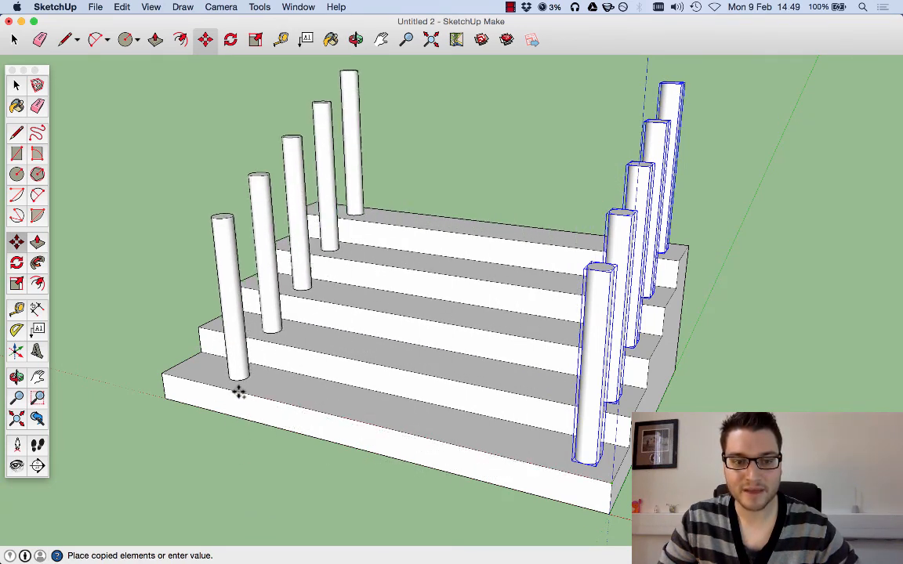
left_click(204, 381)
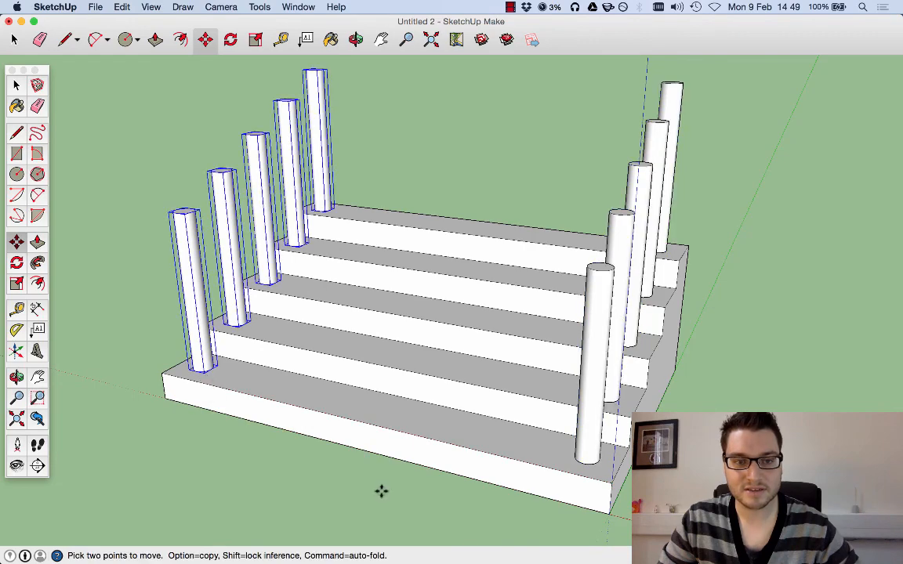
left_click(17, 86)
left_click(184, 180)
middle_click_drag(271, 171, 471, 185)
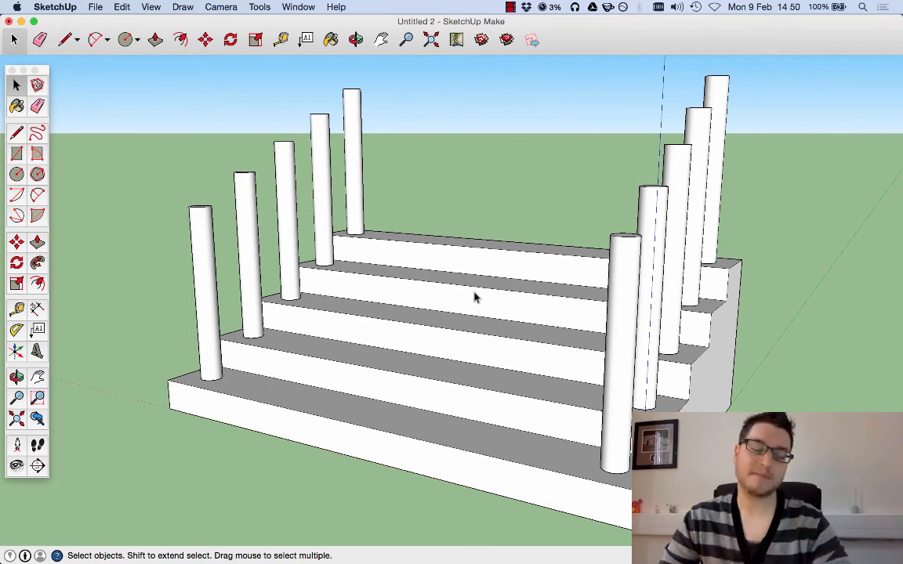
scroll(463, 294, "down", 4)
middle_click_drag(462, 232, 332, 279)
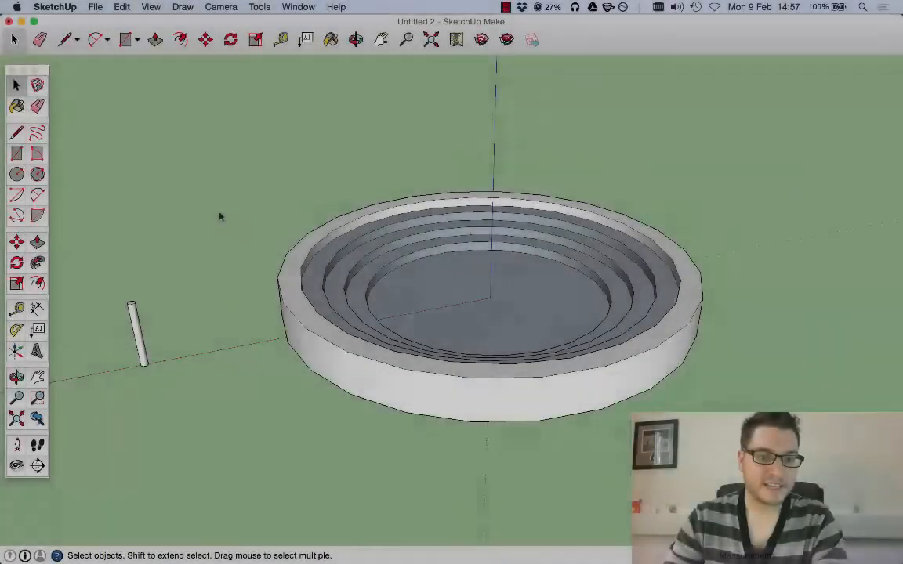
middle_click_drag(219, 216, 162, 229)
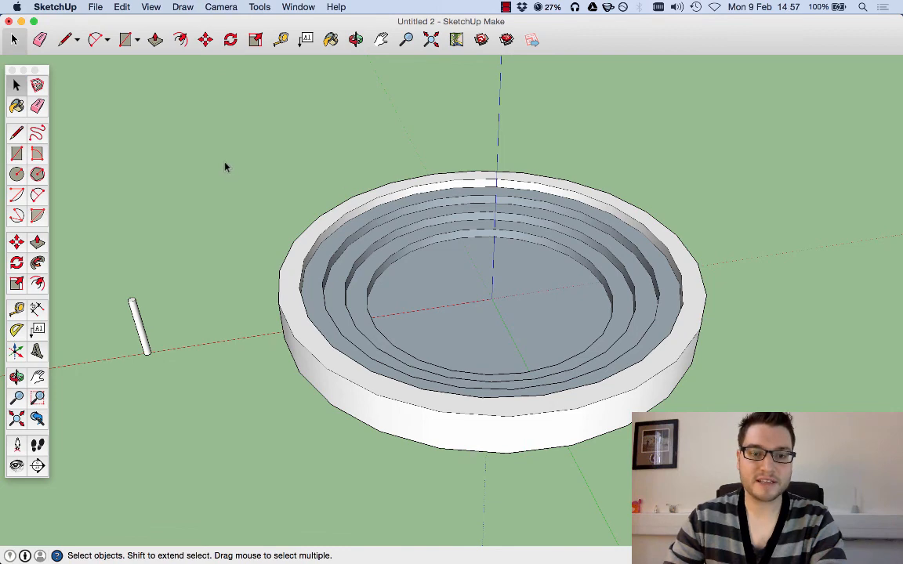
left_click_drag(225, 163, 819, 513)
left_click(819, 513)
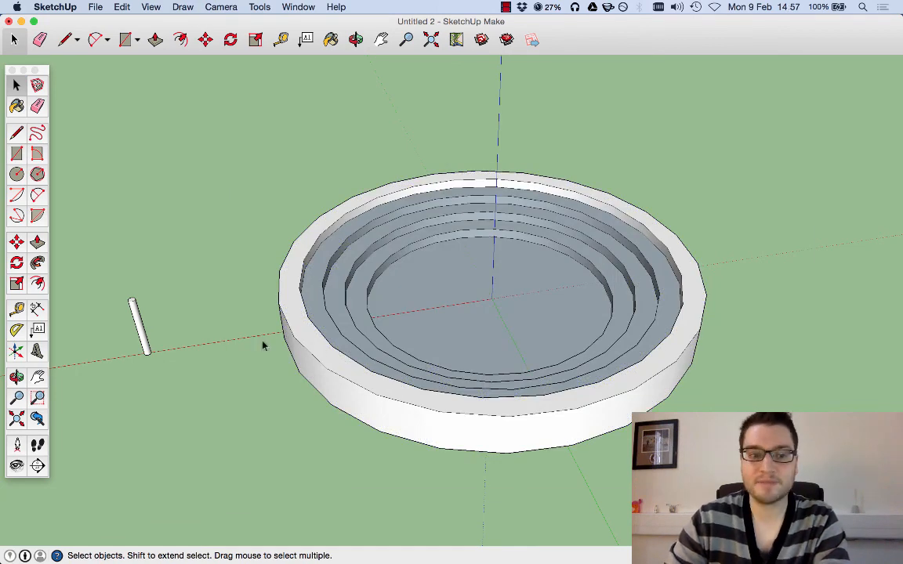
Step: Move the separate column by its base onto the outer rim of the circular stepped structure
left_click(141, 330)
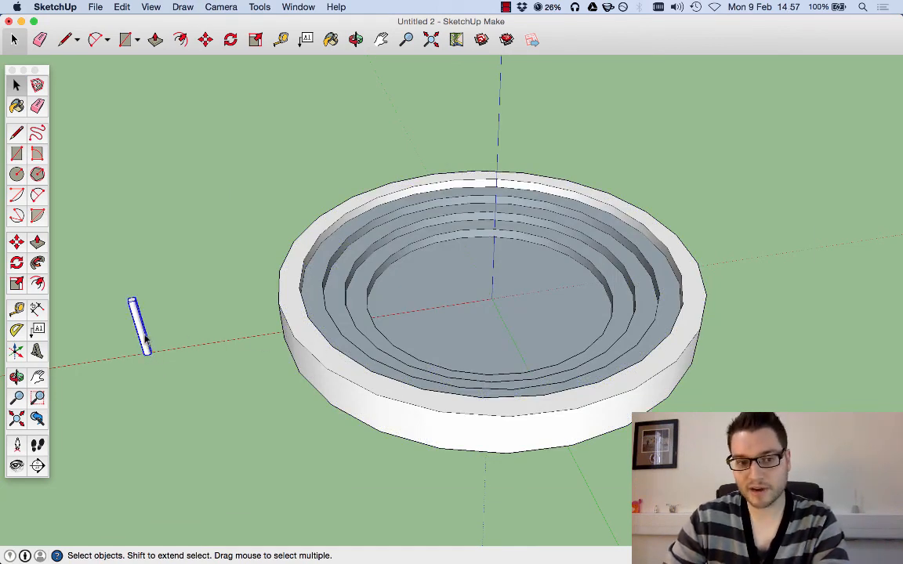
scroll(118, 292, "up", 3)
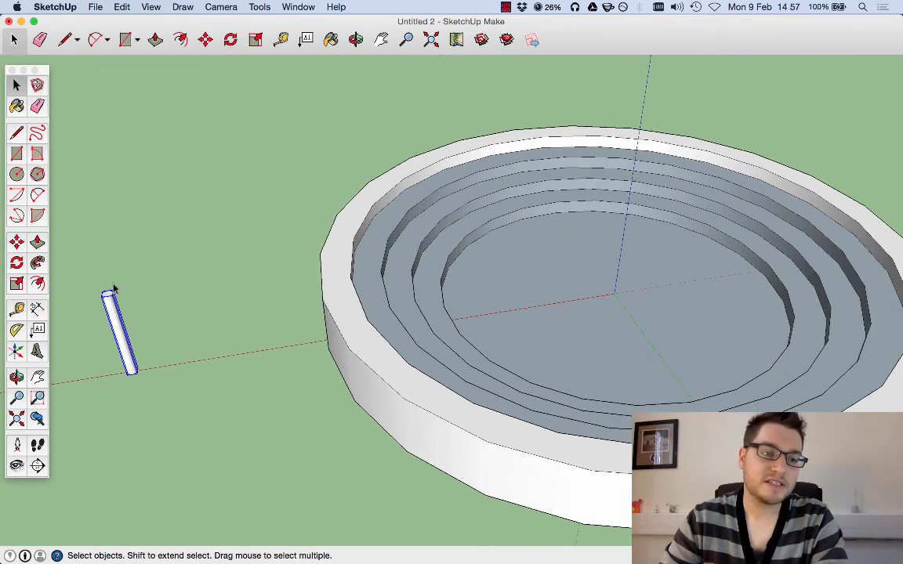
scroll(138, 267, "down", 2)
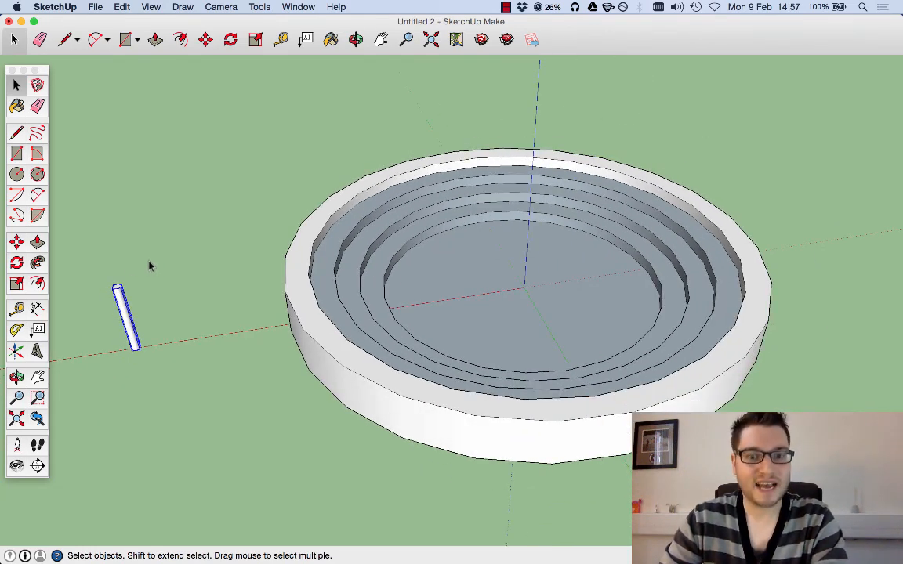
left_click(16, 242)
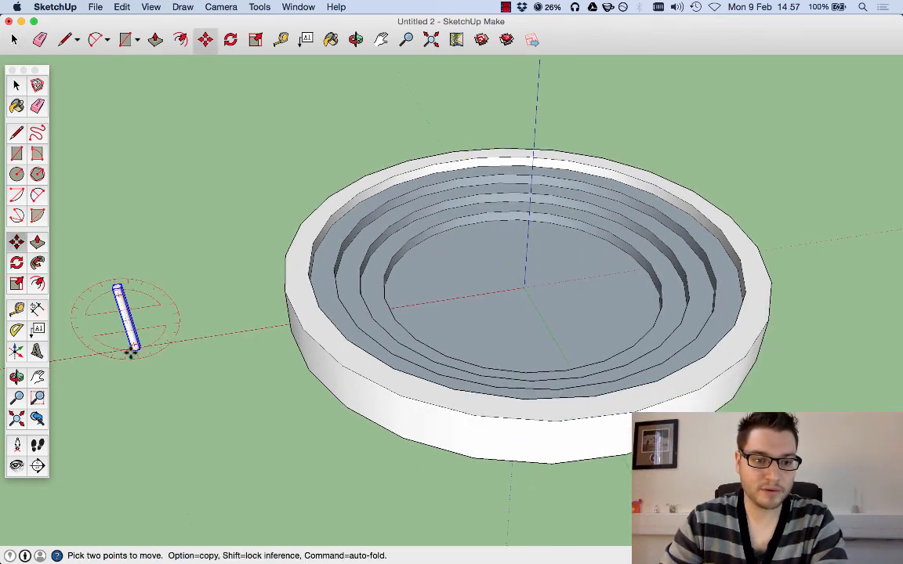
scroll(131, 352, "up", 5)
middle_click_drag(173, 325, 272, 104)
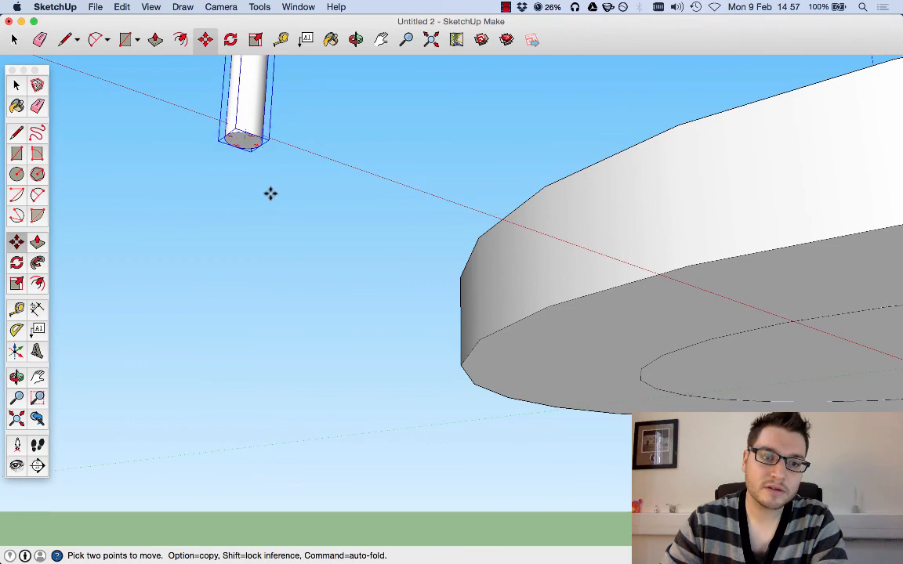
middle_click_drag(270, 194, 448, 416)
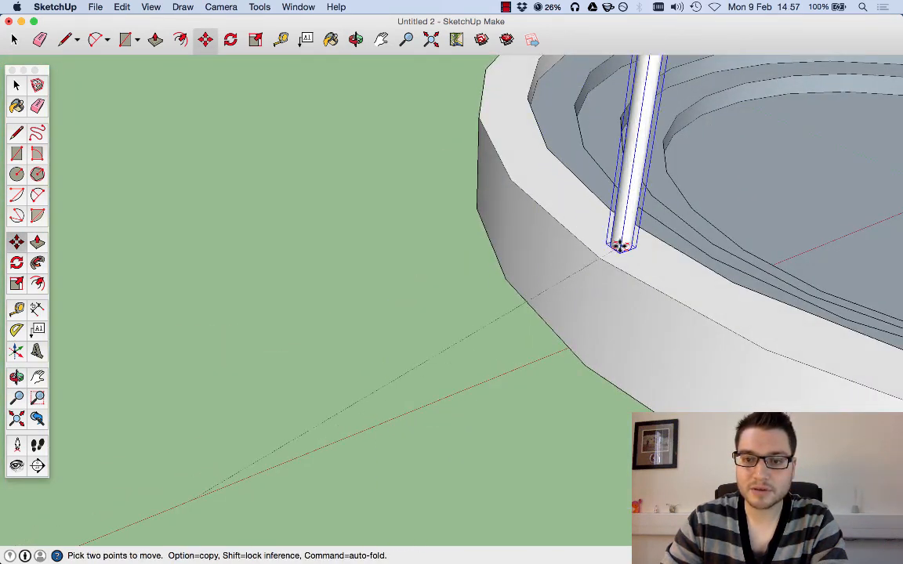
left_click(618, 248)
middle_click_drag(712, 239, 510, 345)
left_click(610, 202)
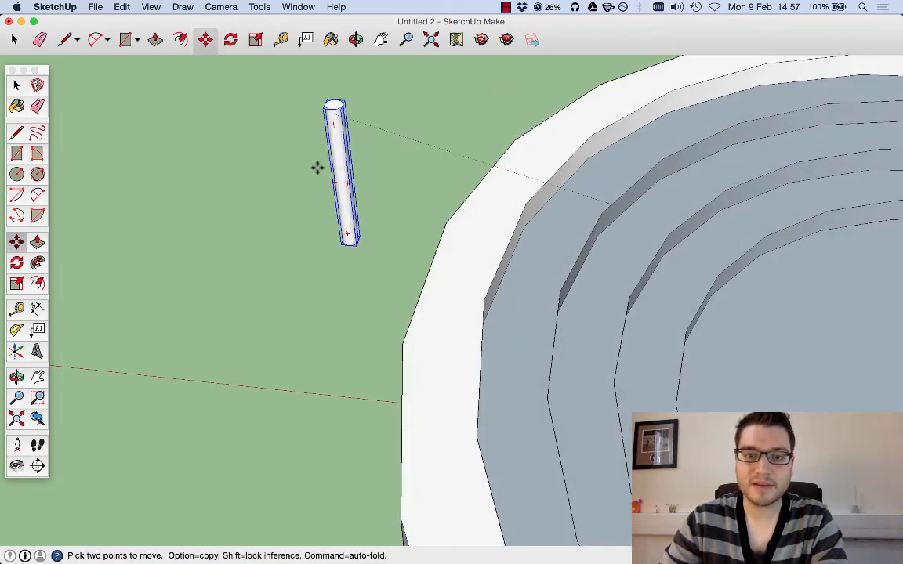
left_click(318, 258)
left_click(350, 367)
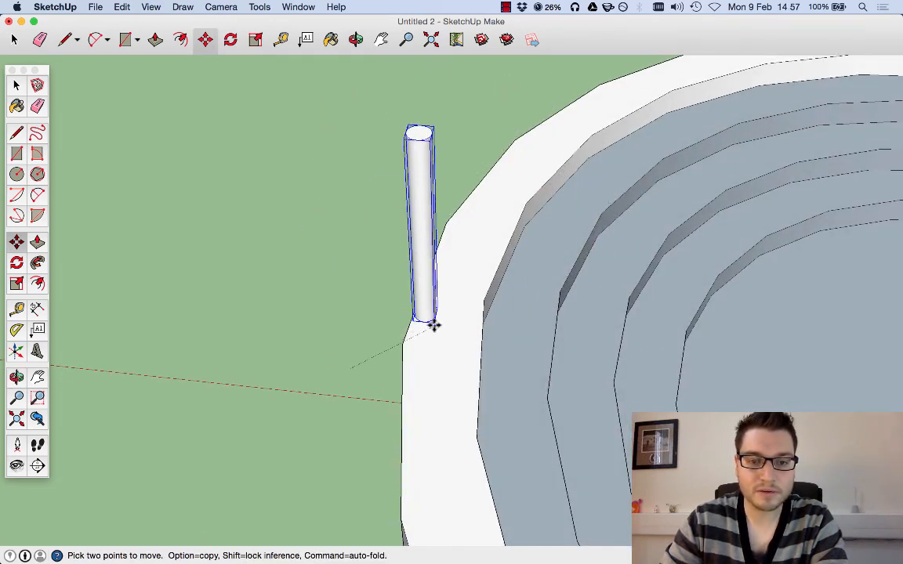
Step: Shift the column along the rim until it lines up with the blue axis through the centre of the circular structure
middle_click_drag(453, 350, 15, 219)
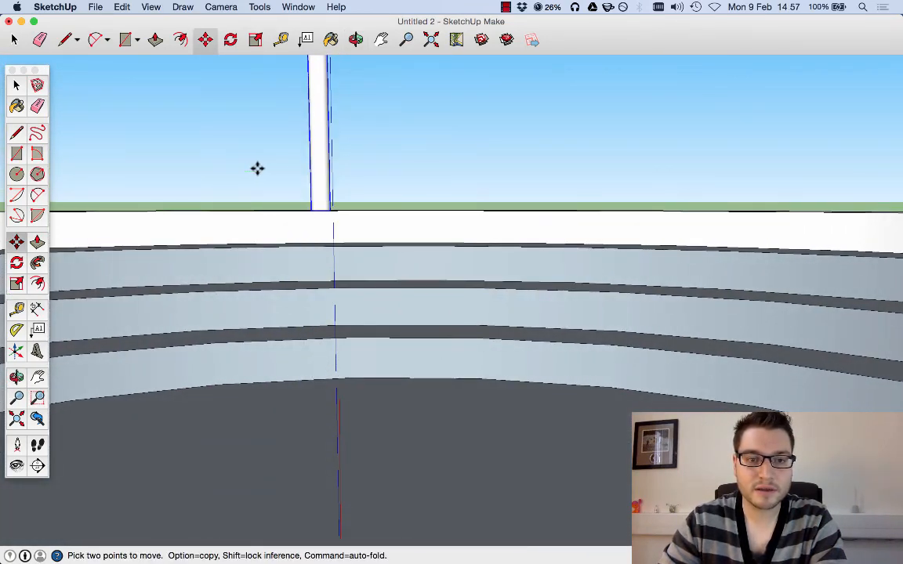
left_click(302, 169)
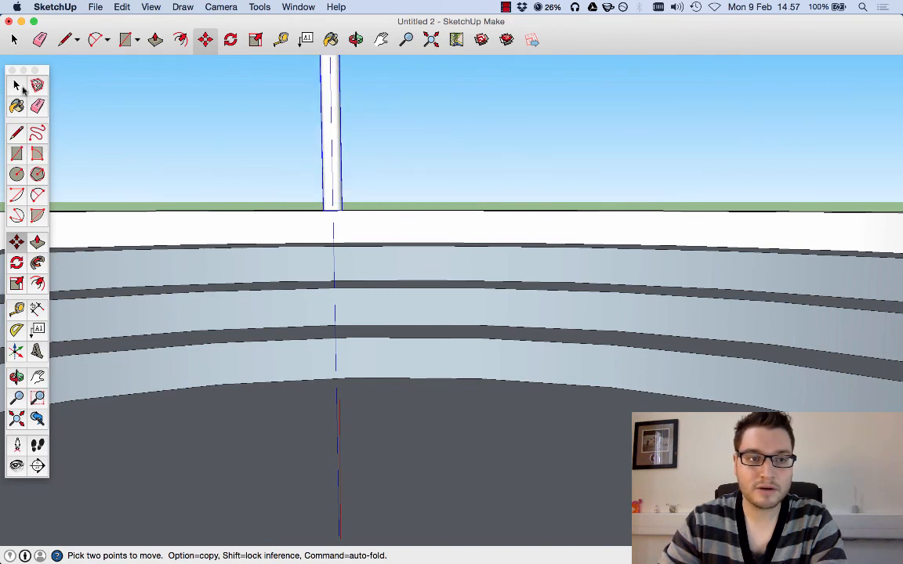
left_click(16, 85)
middle_click_drag(217, 70, 449, 238)
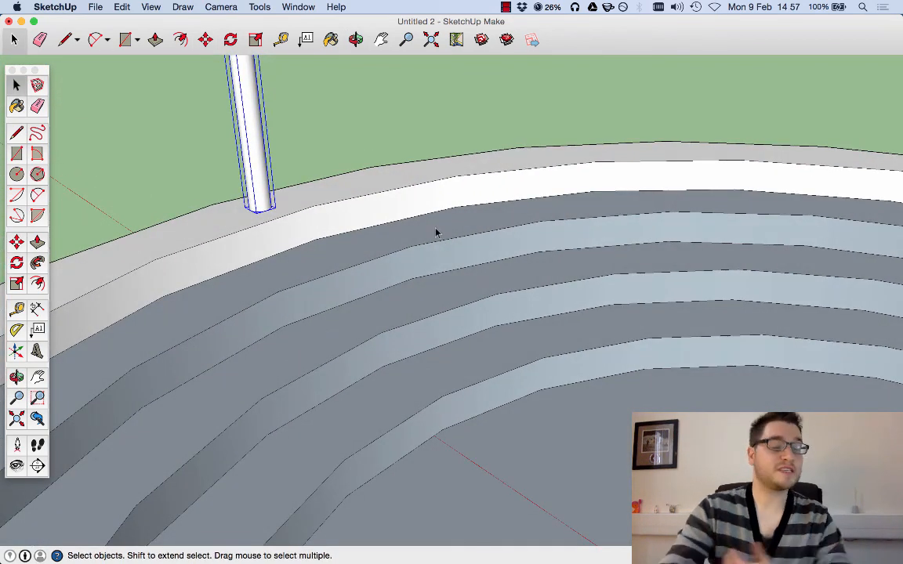
middle_click_drag(388, 292, 144, 181)
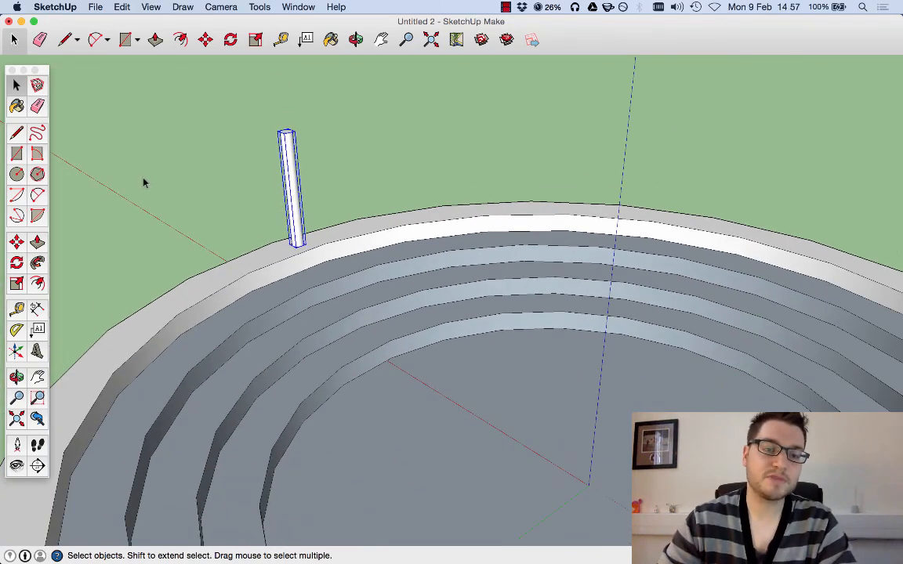
scroll(236, 285, "up", 3)
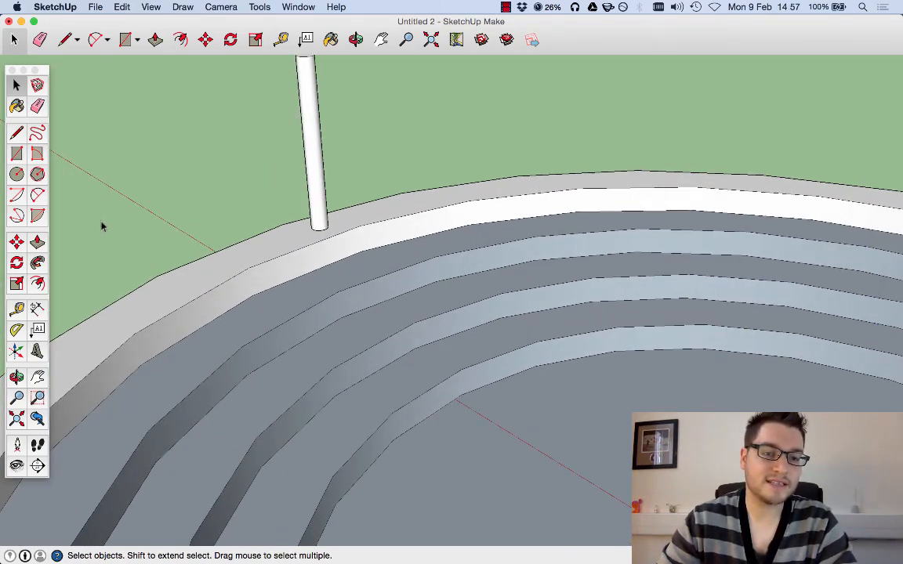
Step: Copy the column from the rim to the innermost step and divide the distance by /3, placing one column per step
left_click(16, 242)
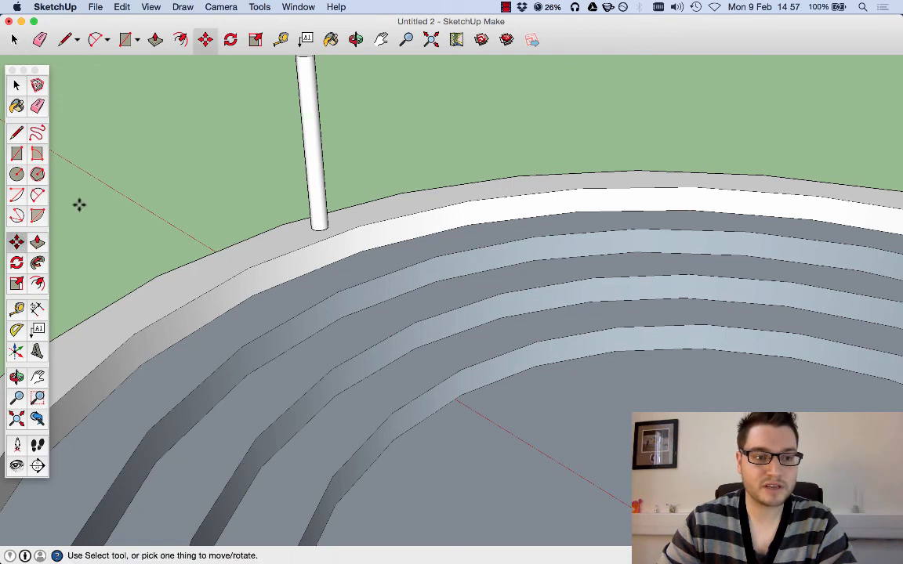
left_click(17, 85)
left_click(305, 86)
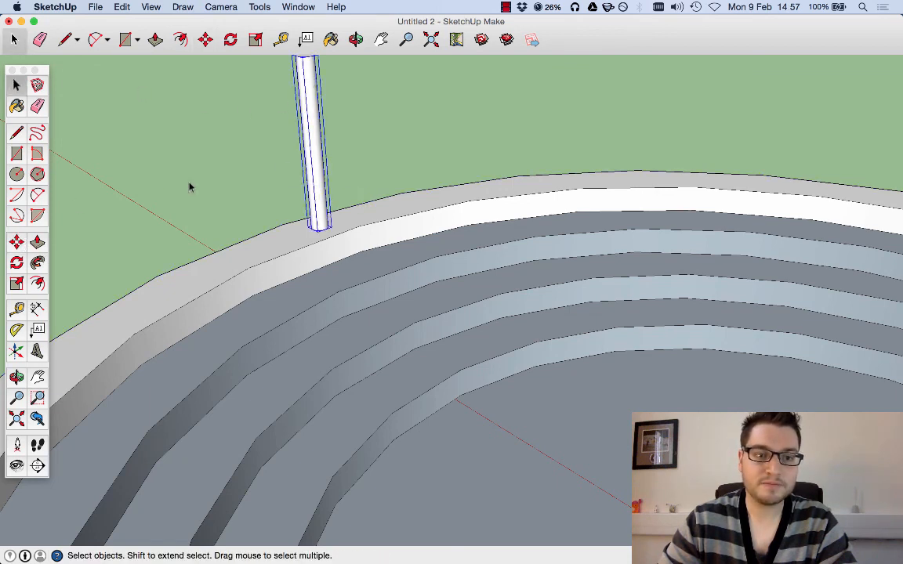
key("m")
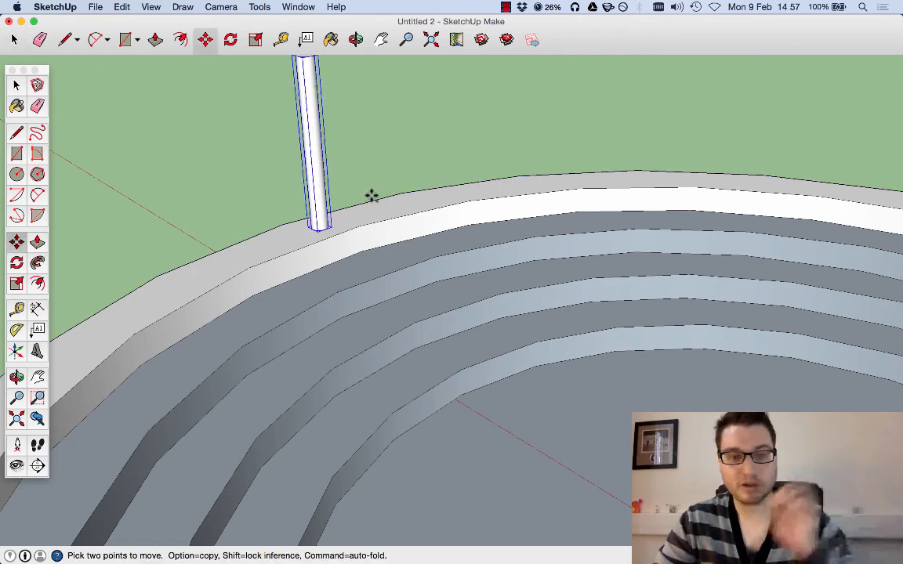
left_click(330, 237)
key("alt")
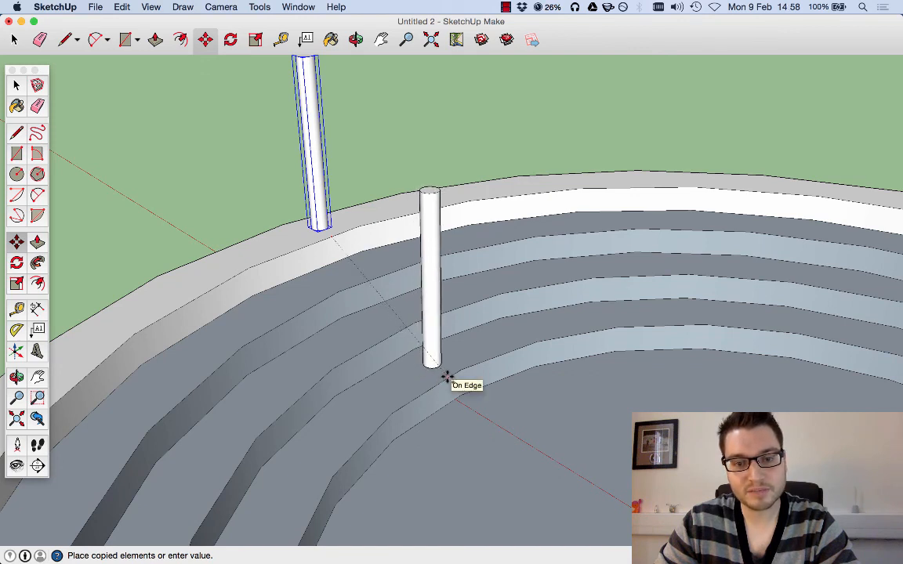
left_click(447, 378)
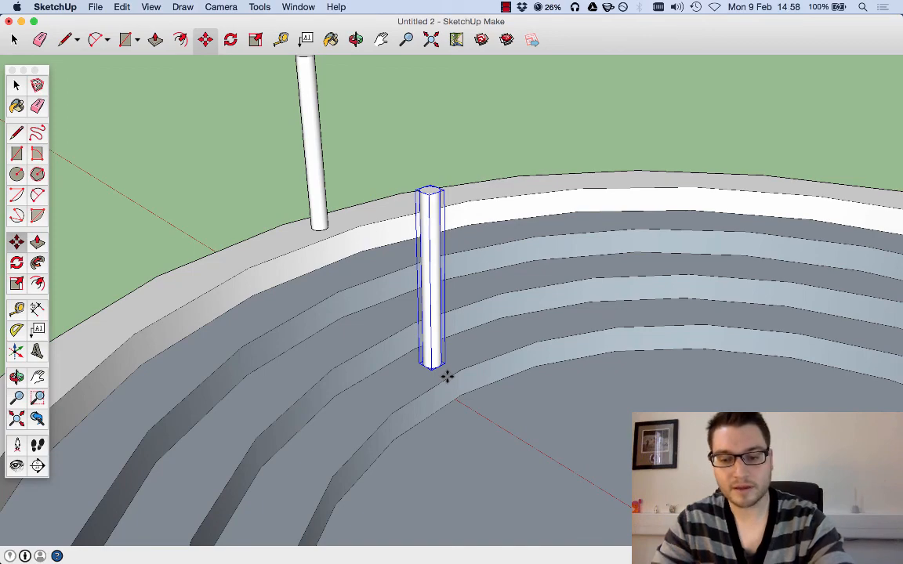
type("/3")
key("Return")
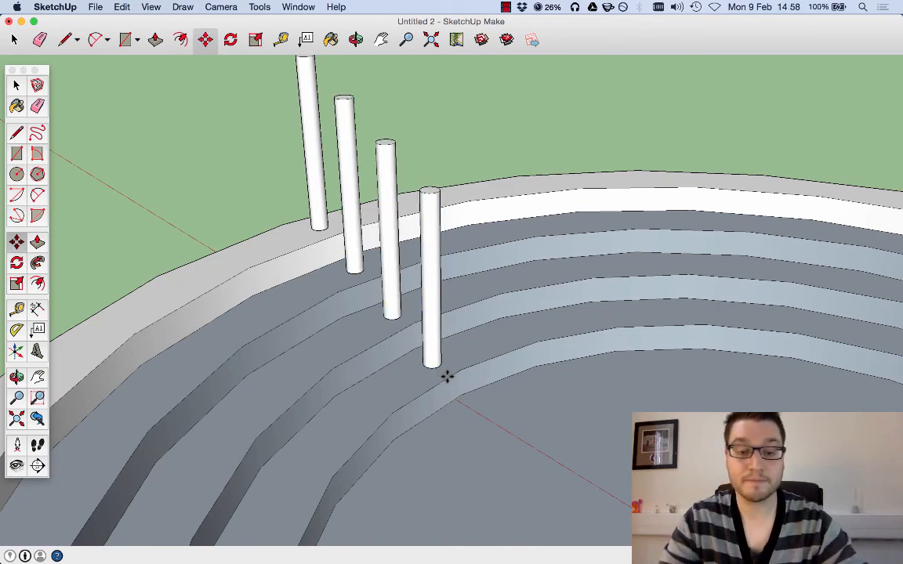
Step: Select all four columns in the row running from the outer rim to the innermost step of the circular structure
middle_click_drag(439, 317, 483, 347)
scroll(470, 329, "down", 2)
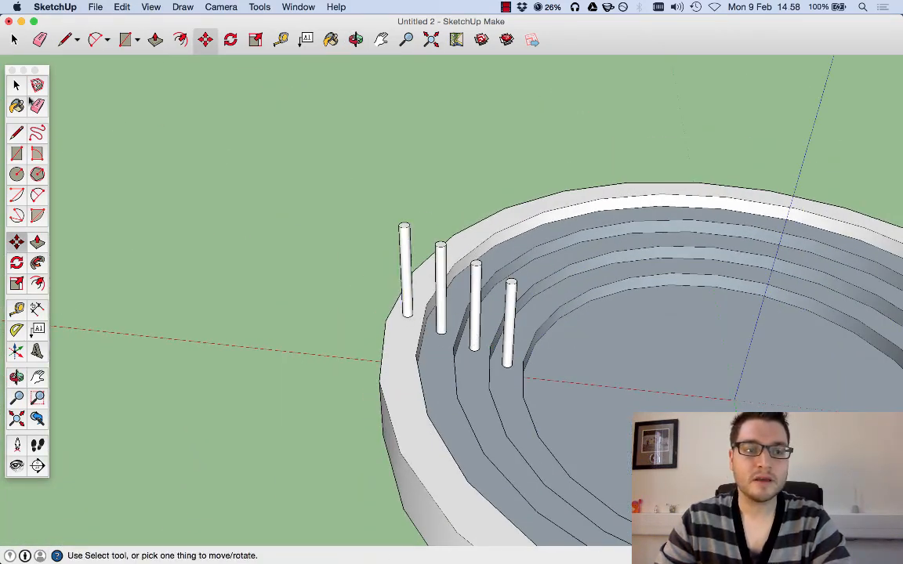
left_click(16, 85)
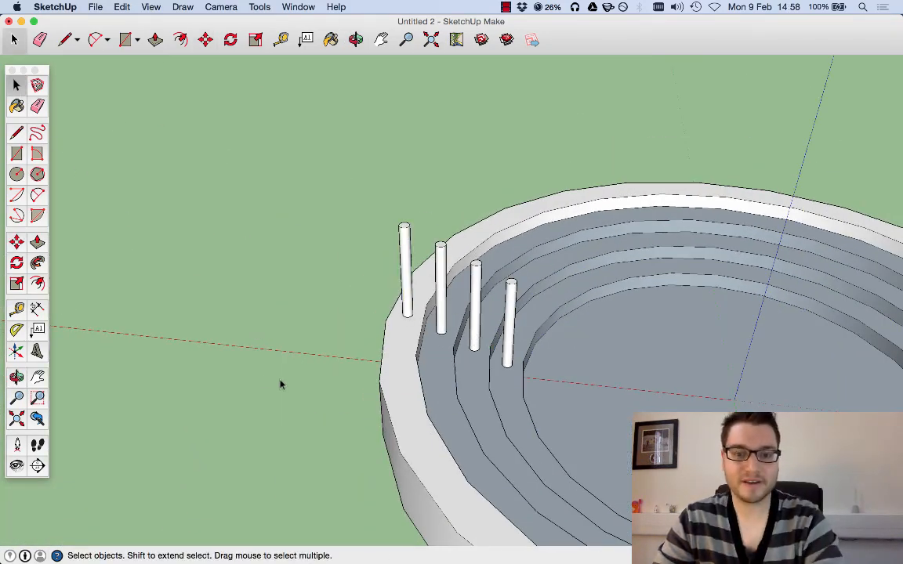
scroll(245, 355, "down", 3)
scroll(555, 330, "up", 5)
left_click(305, 317)
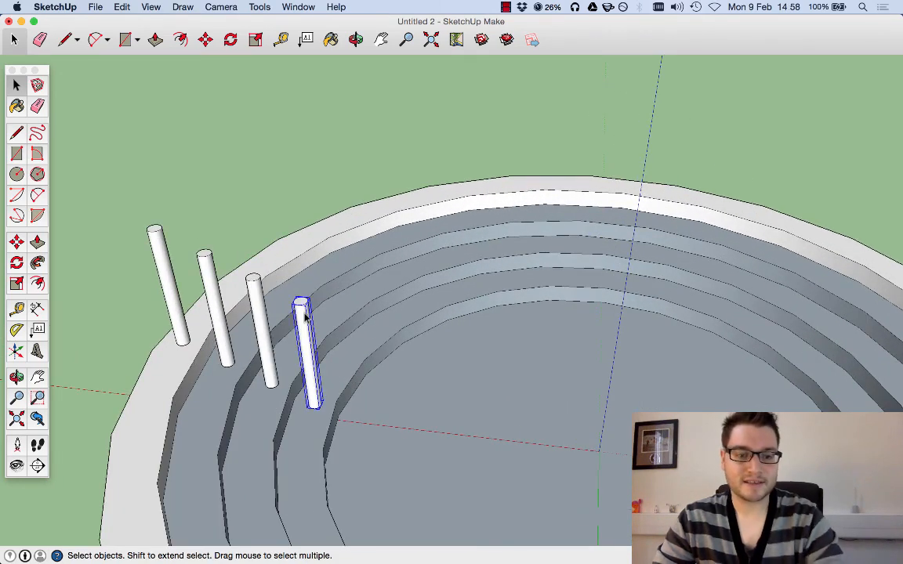
left_click(256, 292, "shift")
left_click(203, 258, "shift")
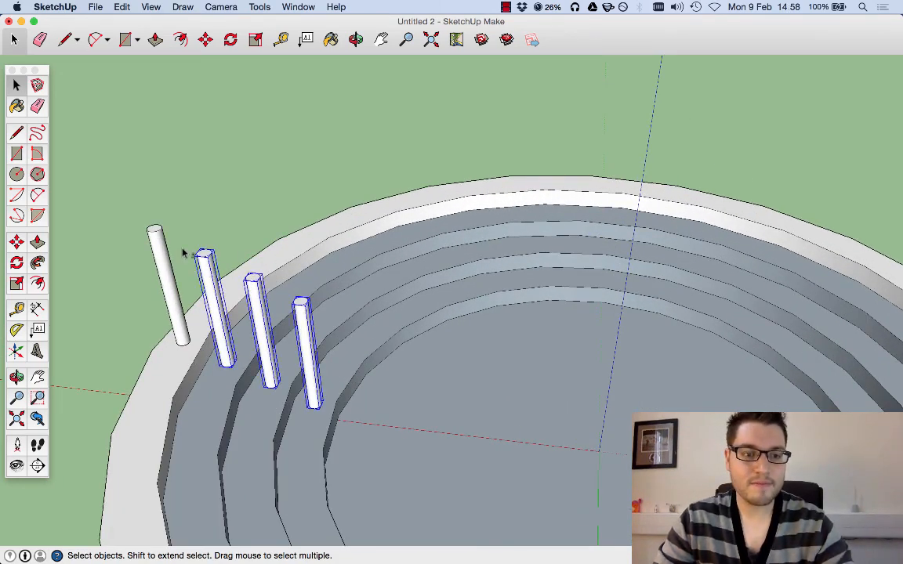
left_click(167, 256, "shift")
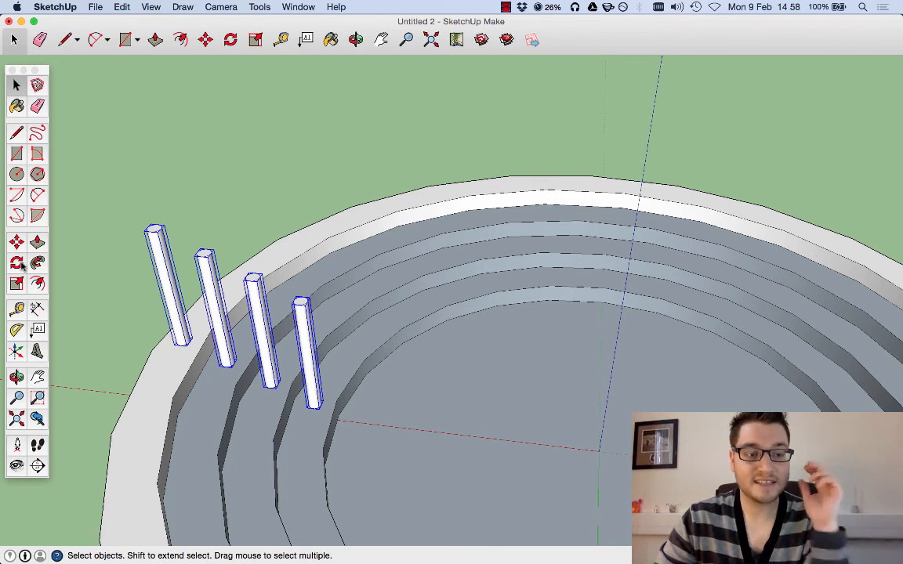
Step: Rotate a copy of the four-column row about the structure's centre and array it around the full circle
left_click(18, 264)
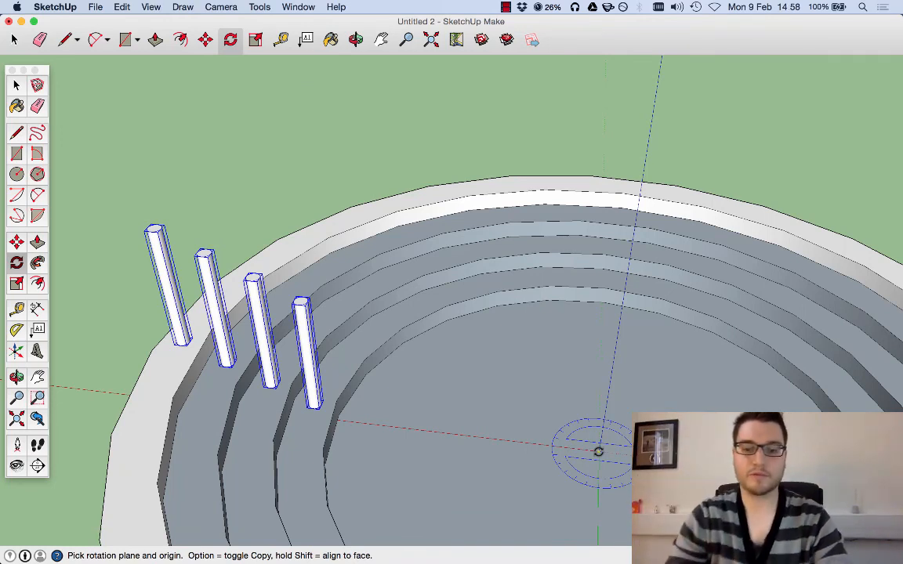
left_click(598, 453)
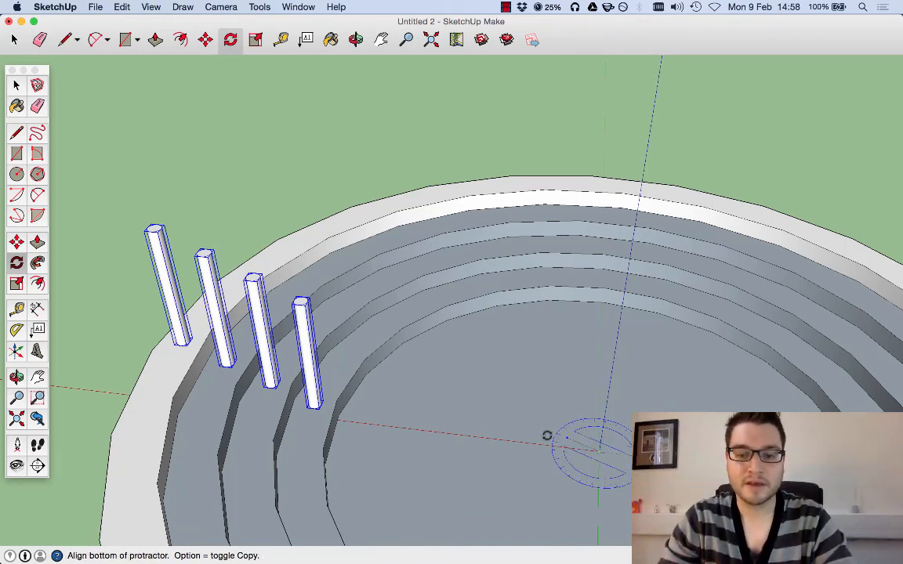
left_click(384, 423)
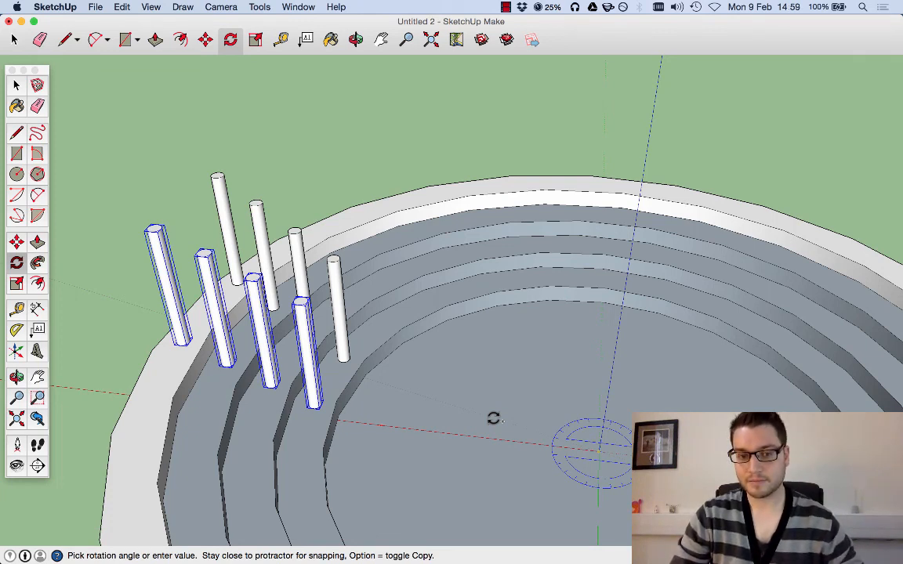
key("Return")
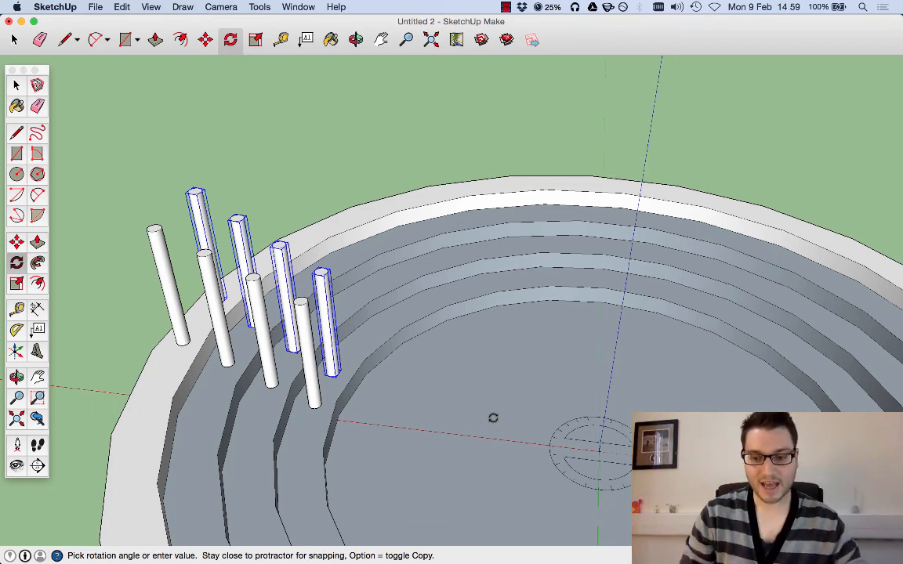
key("Return")
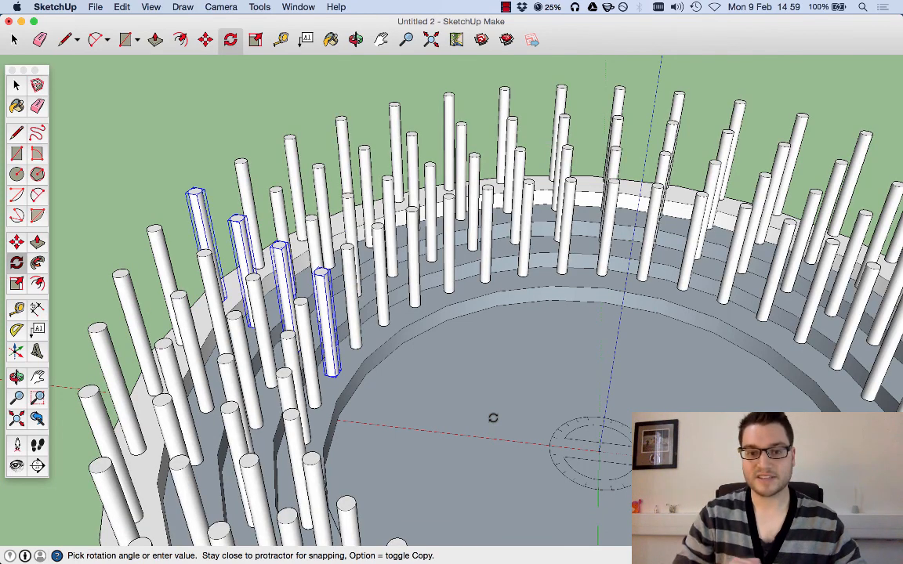
scroll(413, 451, "down", 3)
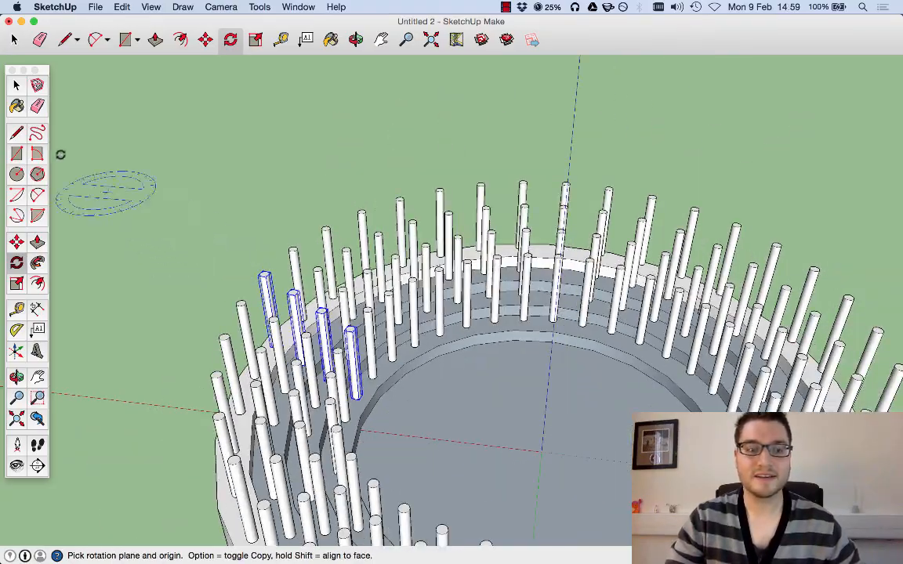
left_click(16, 85)
middle_click_drag(201, 244, 298, 291)
left_click(258, 199)
Step: Examine the ring of columns around the circular stepped structure from above, from the side and close up
scroll(329, 279, "down", 5)
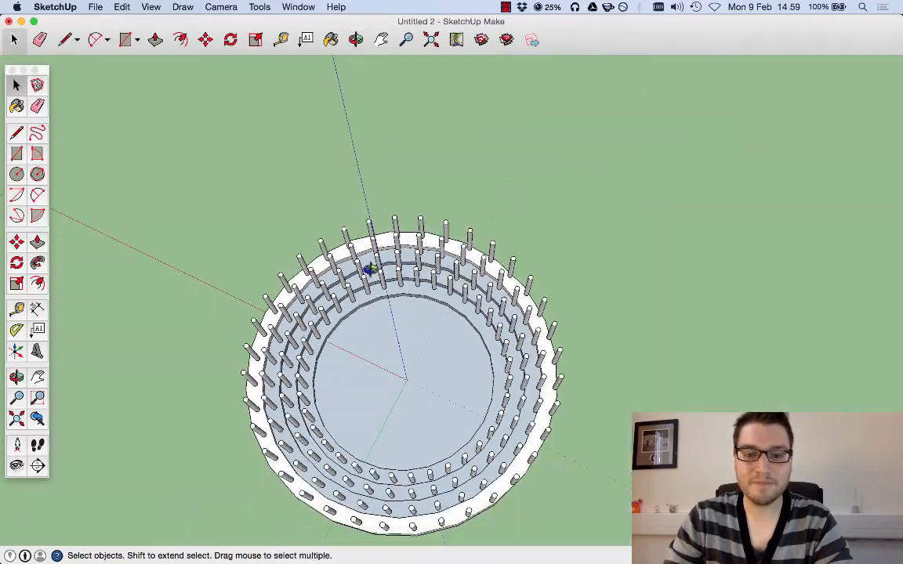
middle_click_drag(369, 268, 460, 249)
left_click_drag(356, 284, 187, 256)
key("space")
scroll(288, 332, "up", 5)
scroll(298, 344, "up", 3)
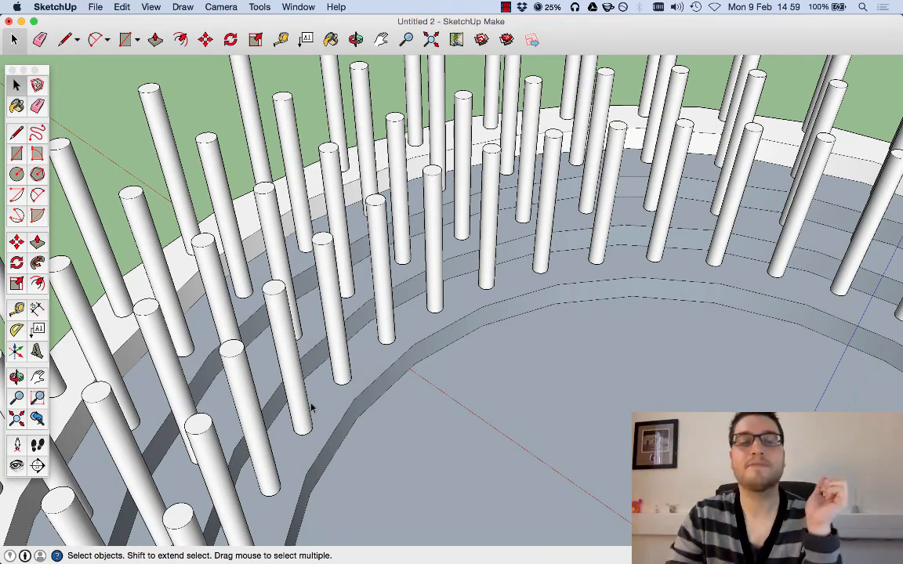
scroll(312, 407, "down", 8)
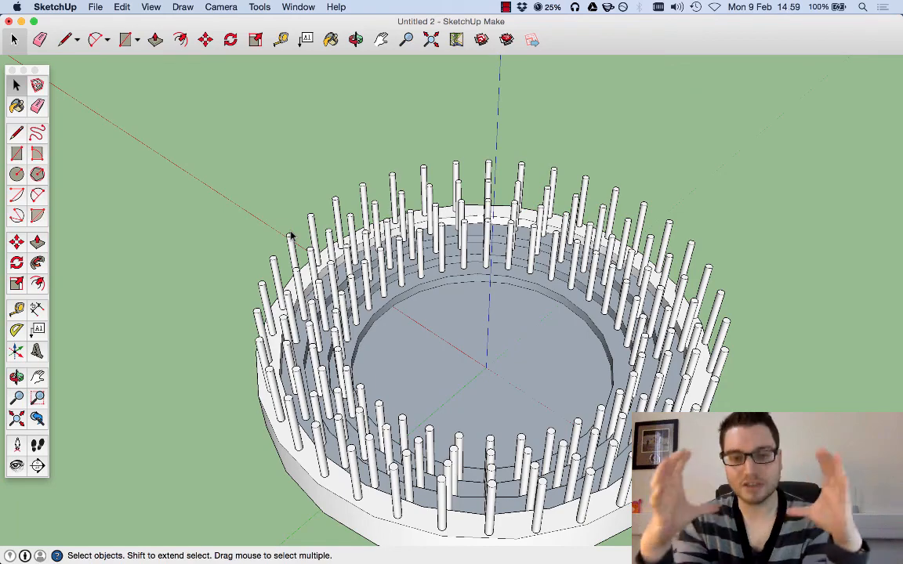
middle_click_drag(465, 247, 454, 52)
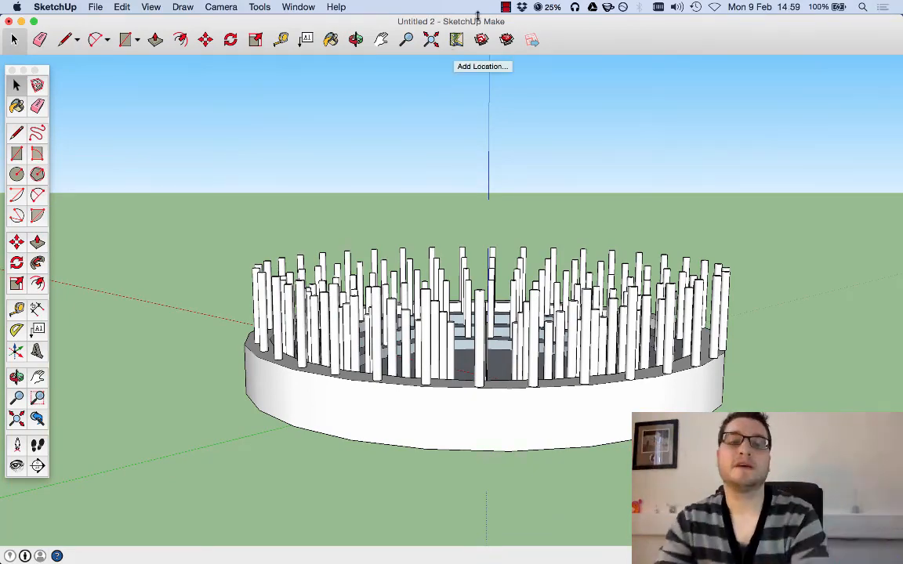
mouse_move(587, 218)
middle_mouse_down()
mouse_move(360, 337)
mouse_move(351, 501)
middle_mouse_up()
scroll(395, 321, "down", 5)
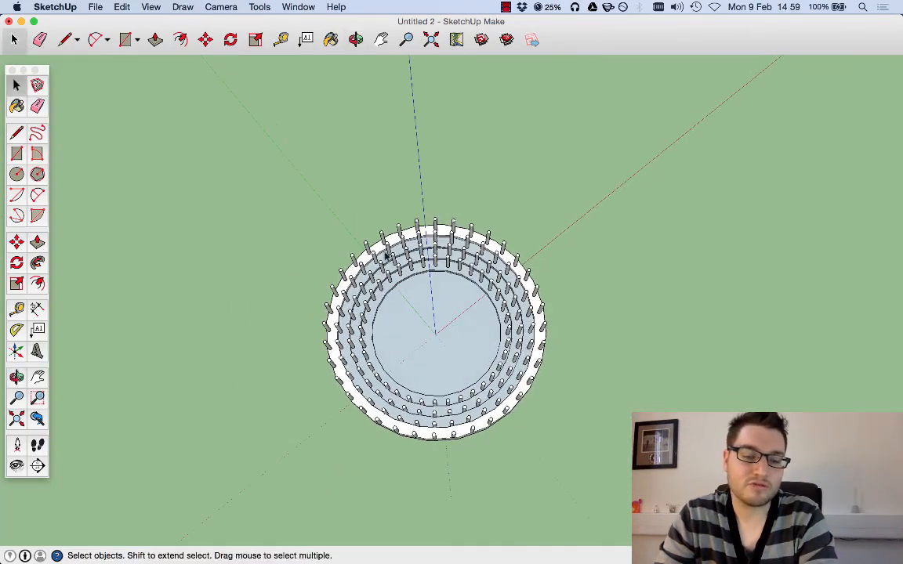
middle_click_drag(388, 255, 413, 235)
scroll(405, 395, "up", 5)
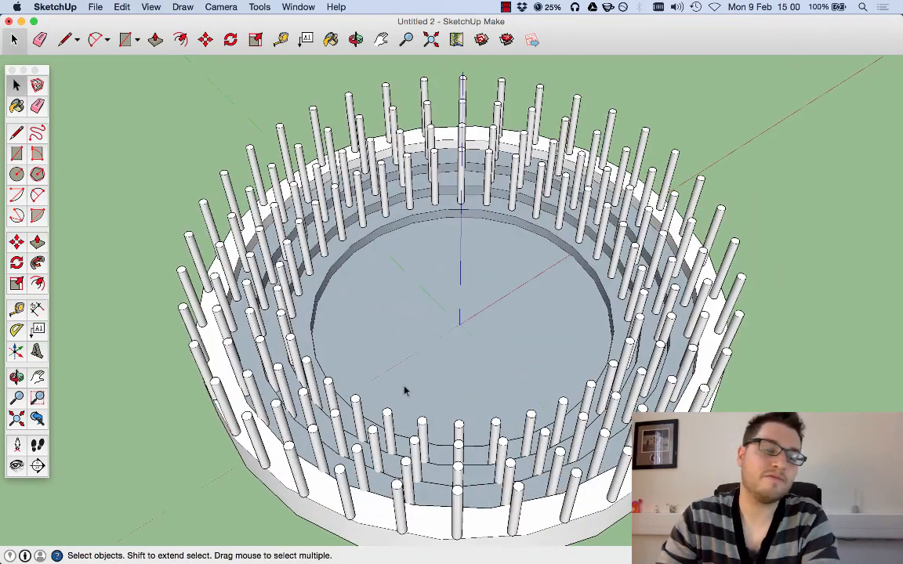
Step: Select the circular structure with all its columns and combine everything into a single object
scroll(405, 392, "down", 5)
middle_click_drag(406, 392, 499, 345)
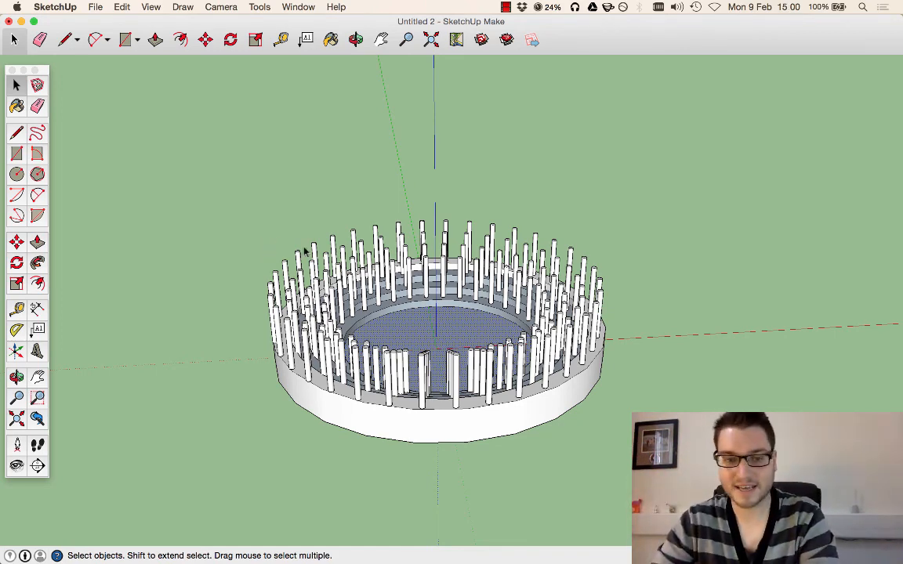
left_click_drag(224, 194, 613, 452)
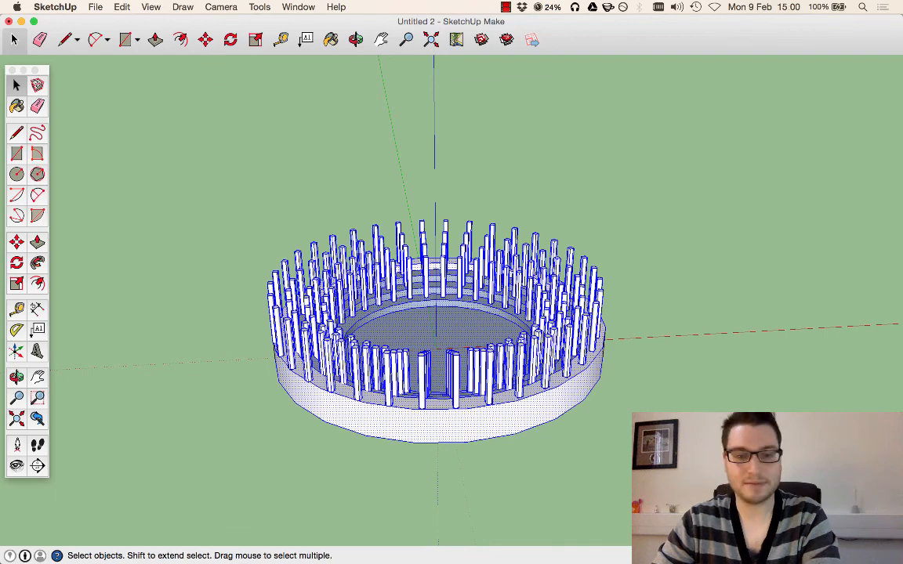
right_click(461, 408)
left_click(484, 434)
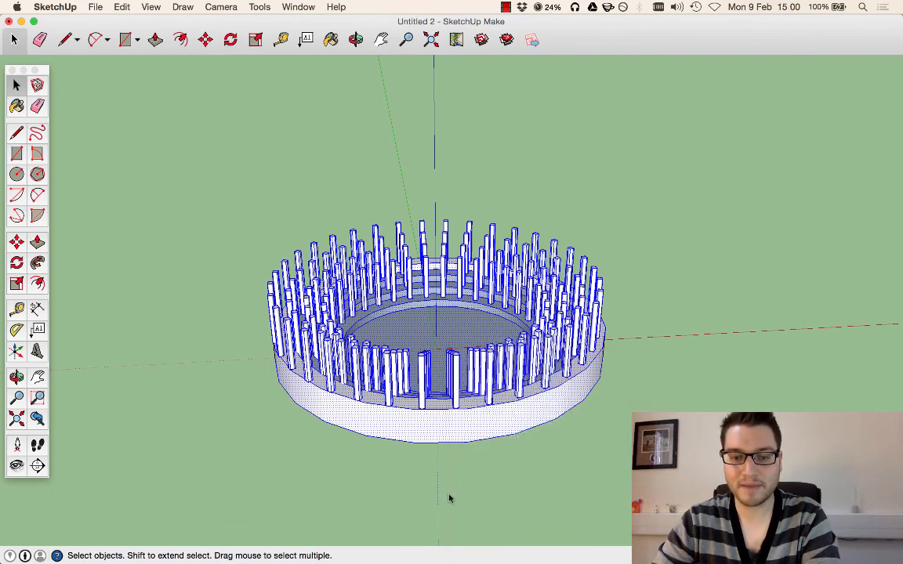
key("Return")
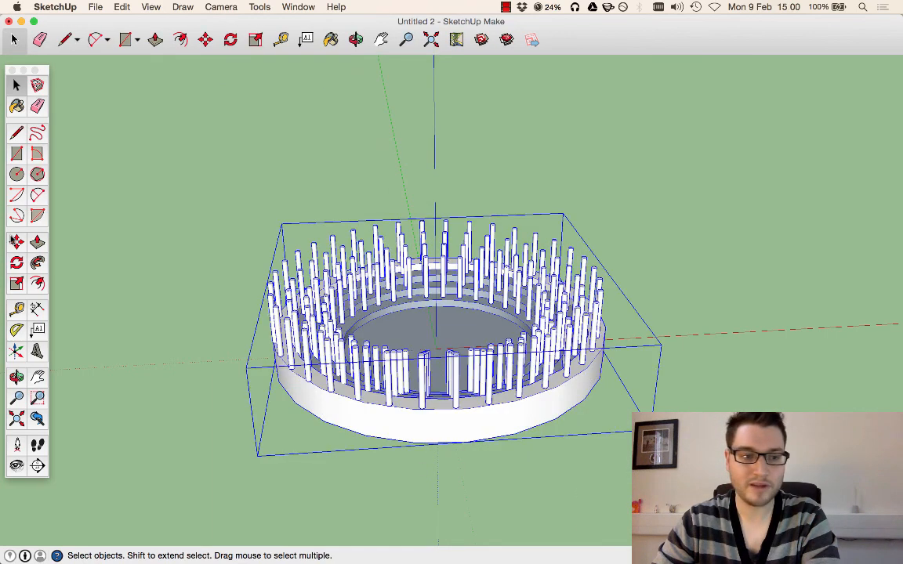
Step: Copy the combined structure beside itself along the red axis with Move and multiply the copy with 3x
left_click(17, 243)
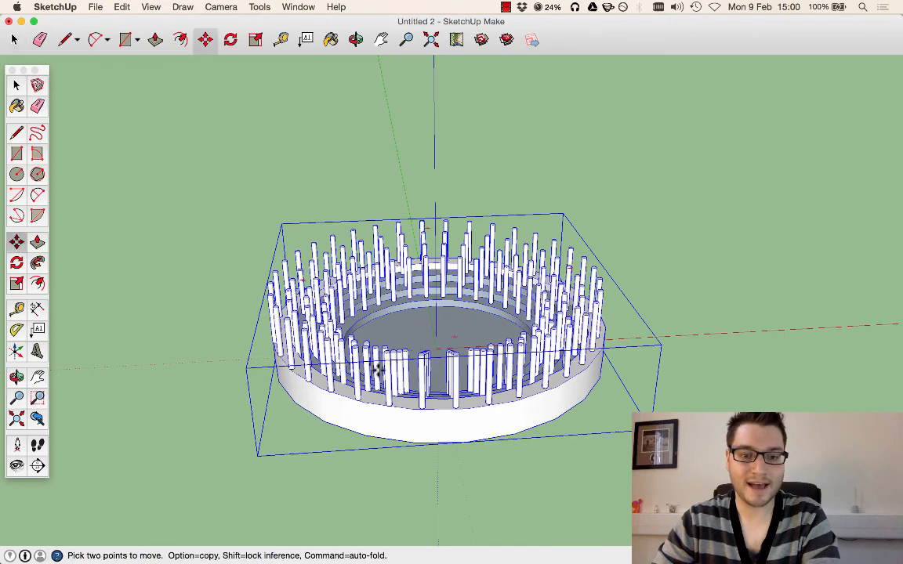
left_click(404, 336)
key("alt")
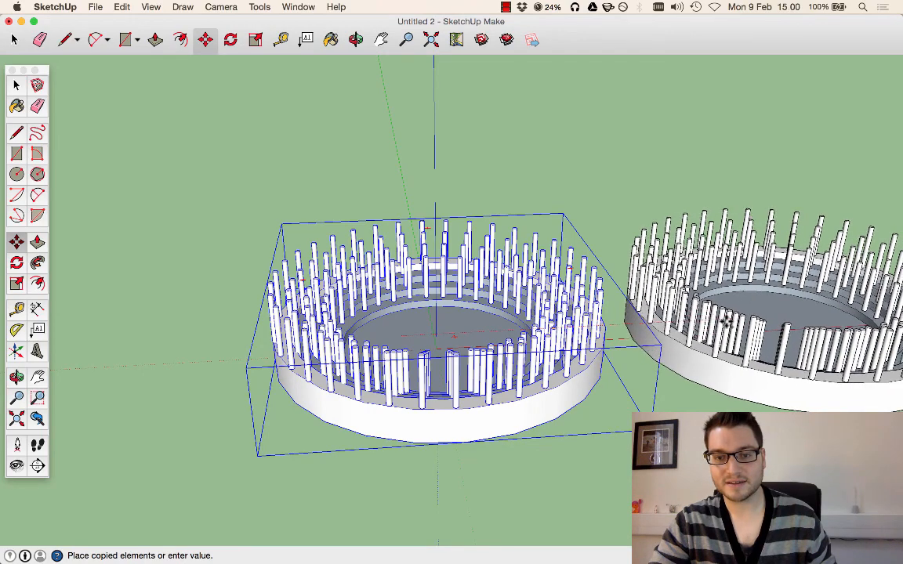
left_click(729, 314)
scroll(464, 308, "down", 5)
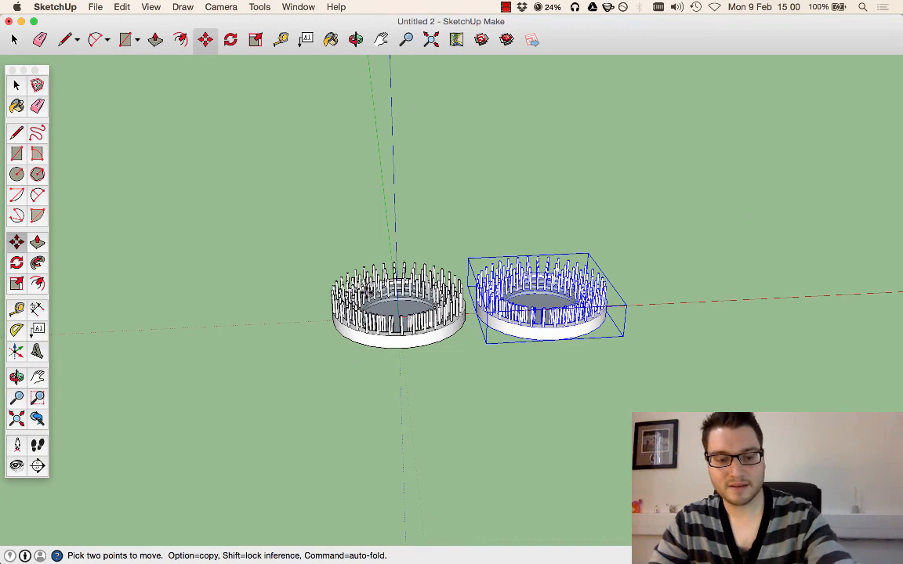
type("3x")
key("Return")
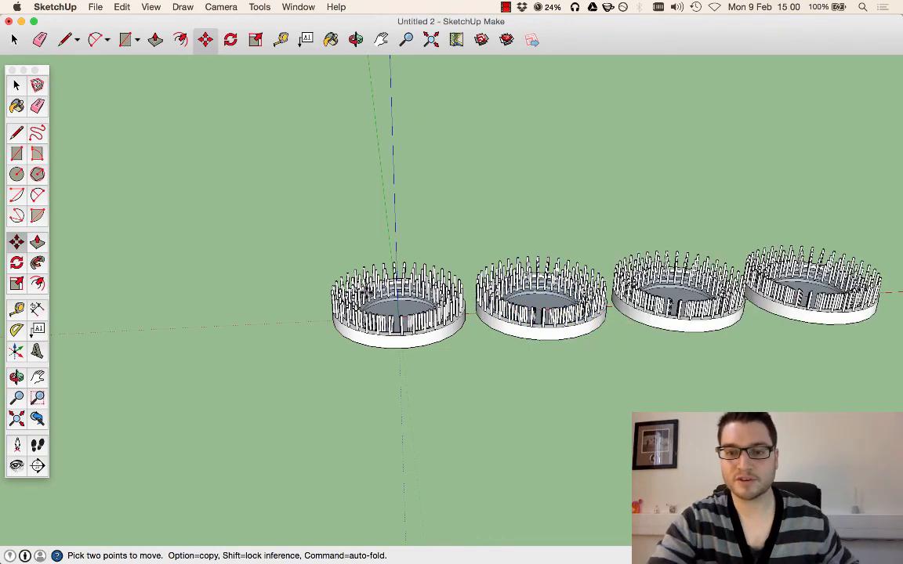
scroll(314, 278, "down", 3)
scroll(685, 290, "up", 3)
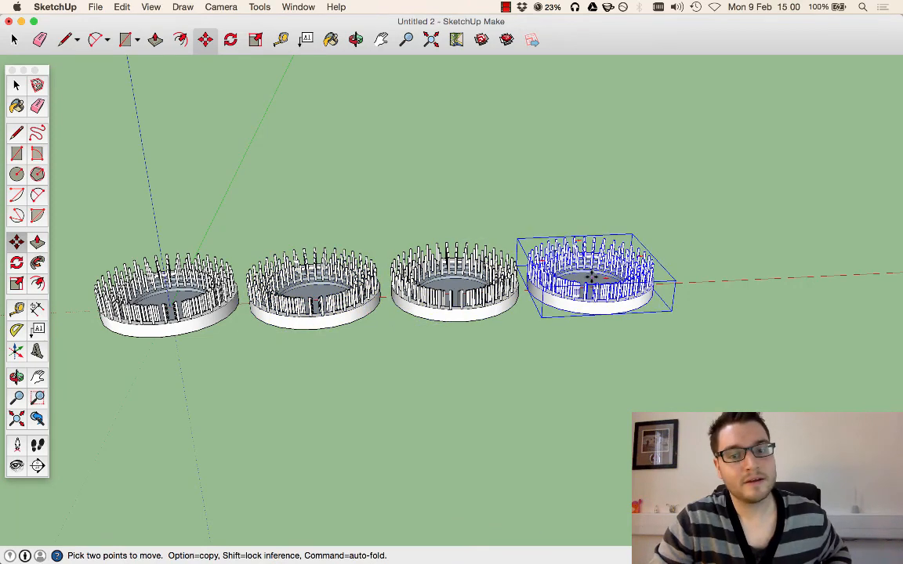
key("space")
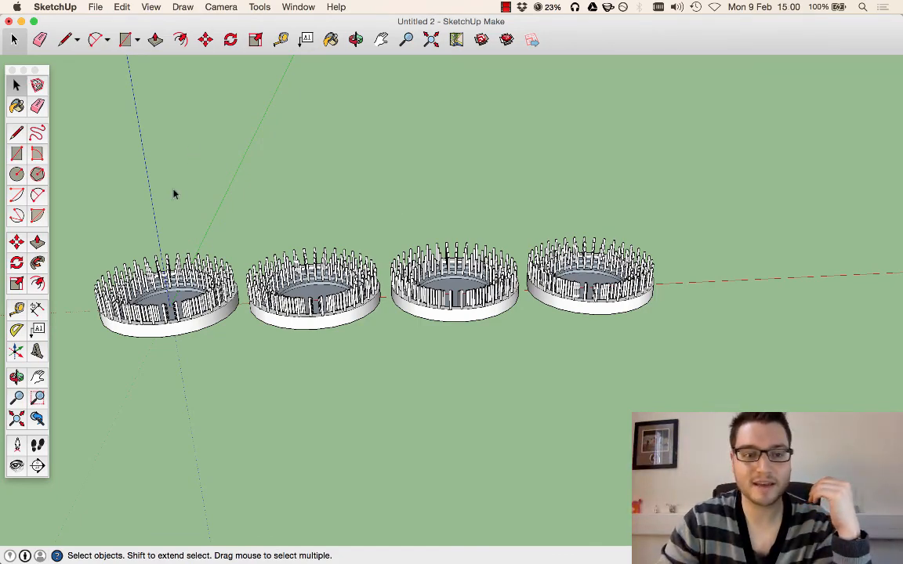
Step: Select the three copied structures along the red axis, leaving out the original at the origin
middle_click_drag(174, 195, 558, 208)
scroll(558, 208, "down", 5)
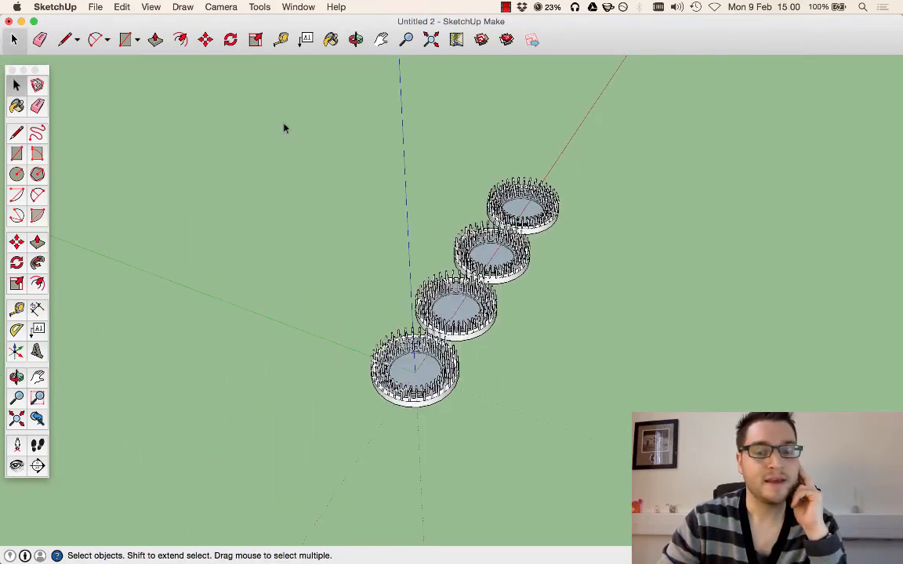
left_click(467, 305)
left_click(456, 232, "shift")
left_click(492, 192, "shift")
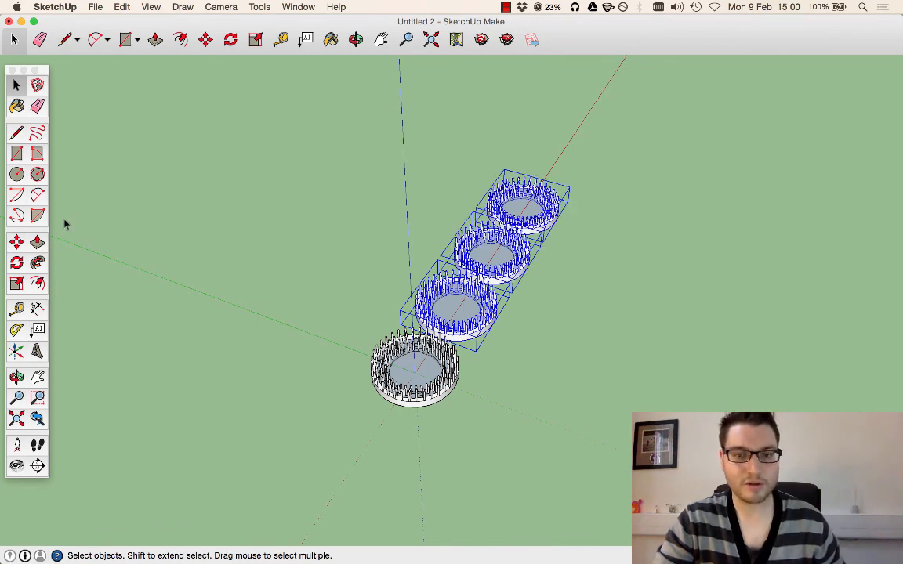
Step: Rotate a copy of the three structures by 90 degrees about the centre of the original structure
left_click(17, 262)
scroll(440, 390, "up", 5)
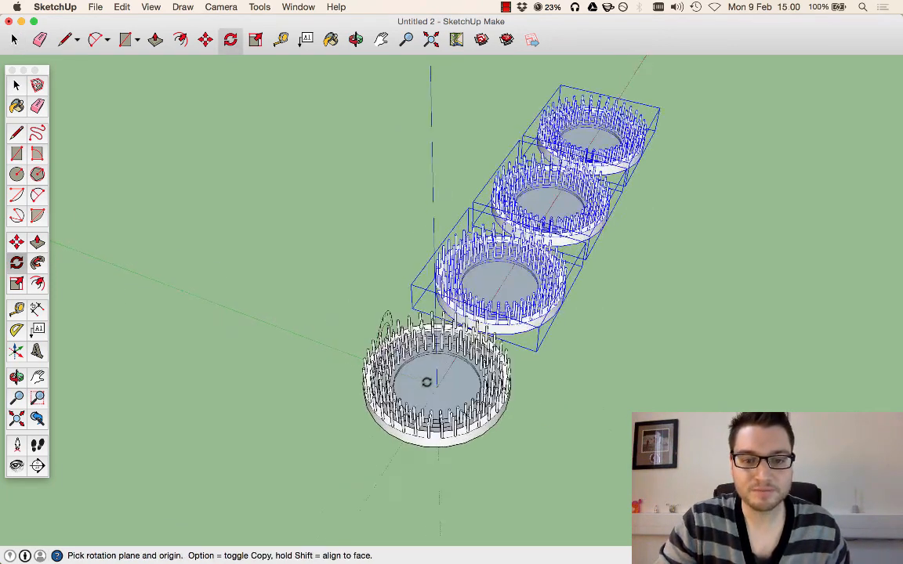
left_click(442, 389)
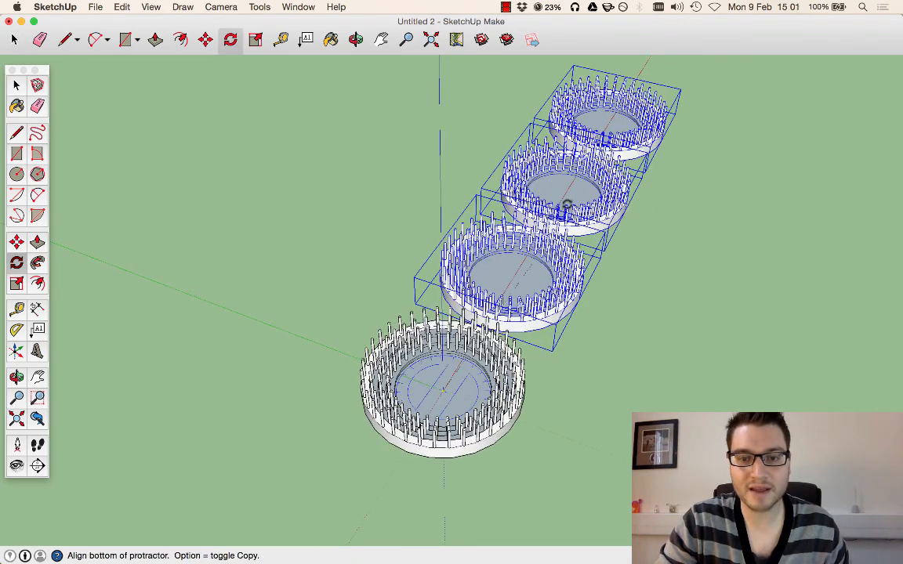
left_click(571, 183)
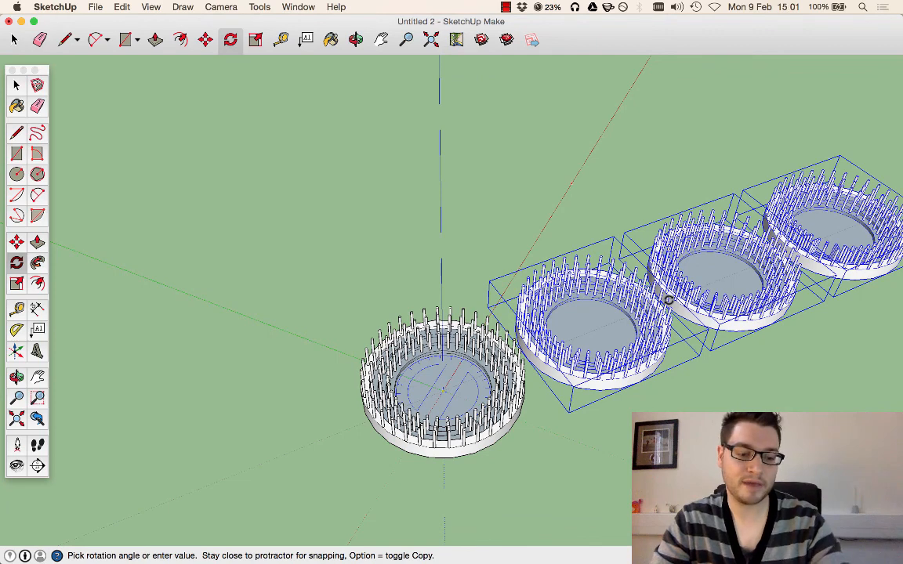
key("alt")
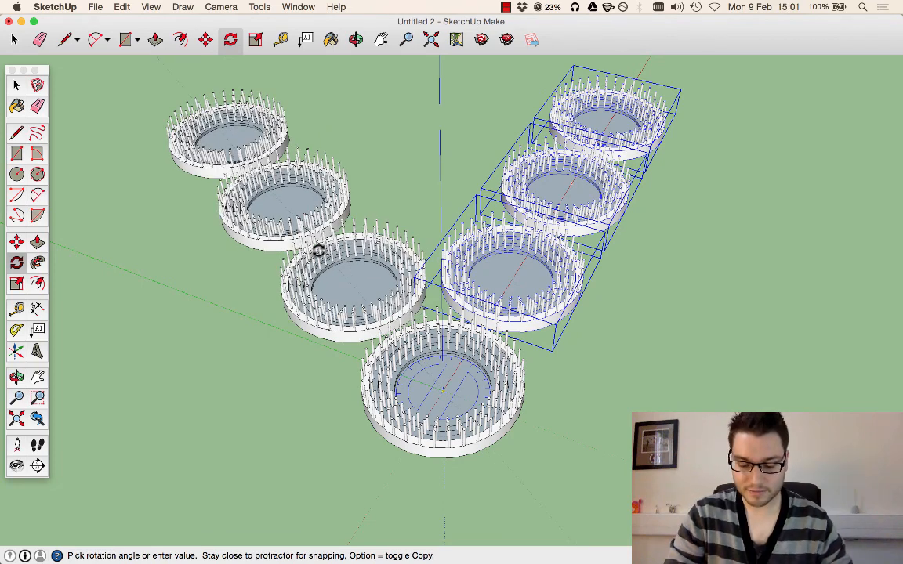
type("90")
key("Return")
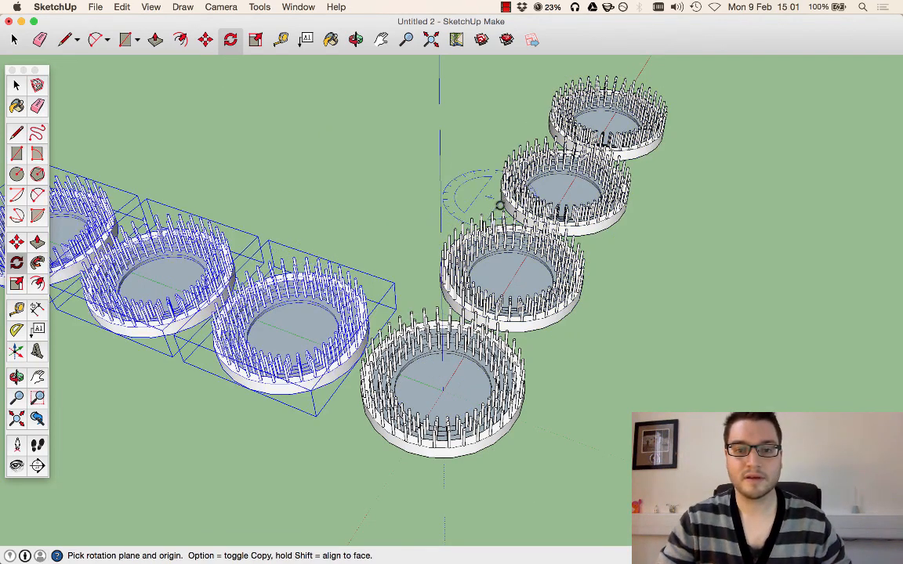
Step: Multiply the rotated copy so that rows of three structures extend in all four directions from the central one
scroll(499, 209, "down", 5)
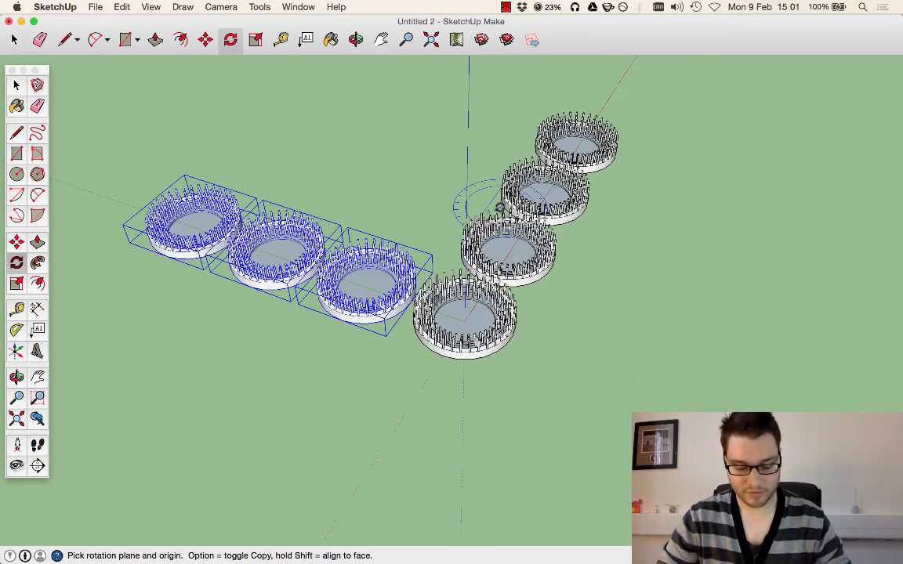
key("Return")
scroll(496, 206, "down", 5)
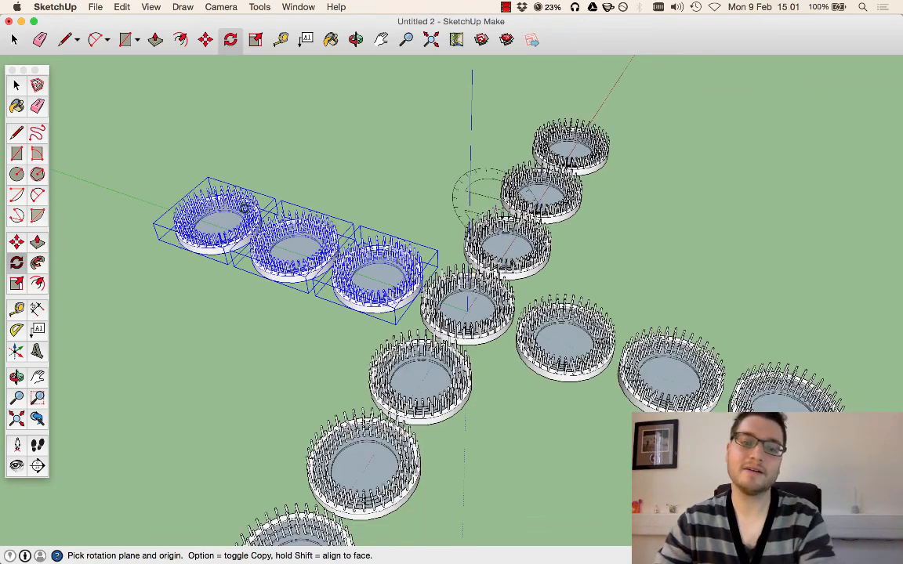
left_click(16, 84)
left_click(221, 143)
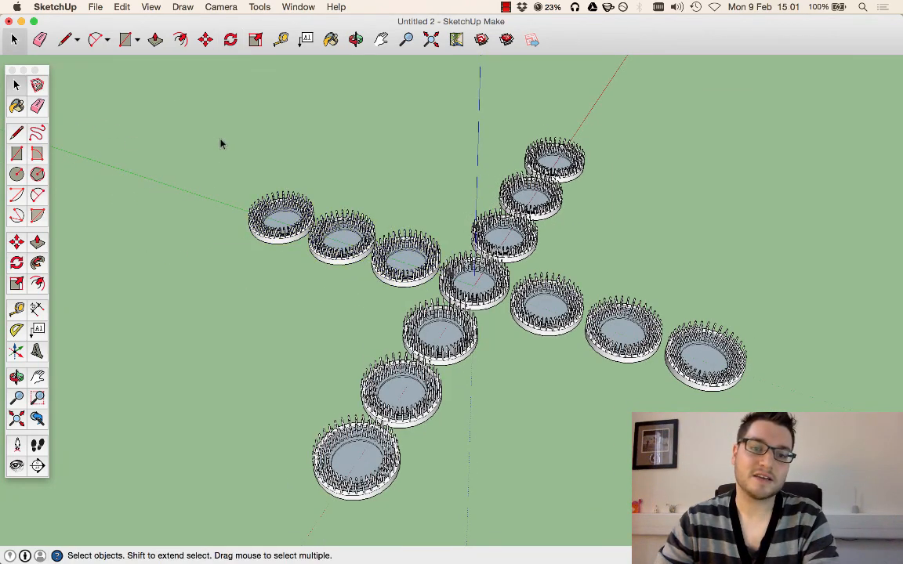
Step: Select the whole cross of circular structures and look it over from a low and a high angle
left_click_drag(197, 126, 826, 534)
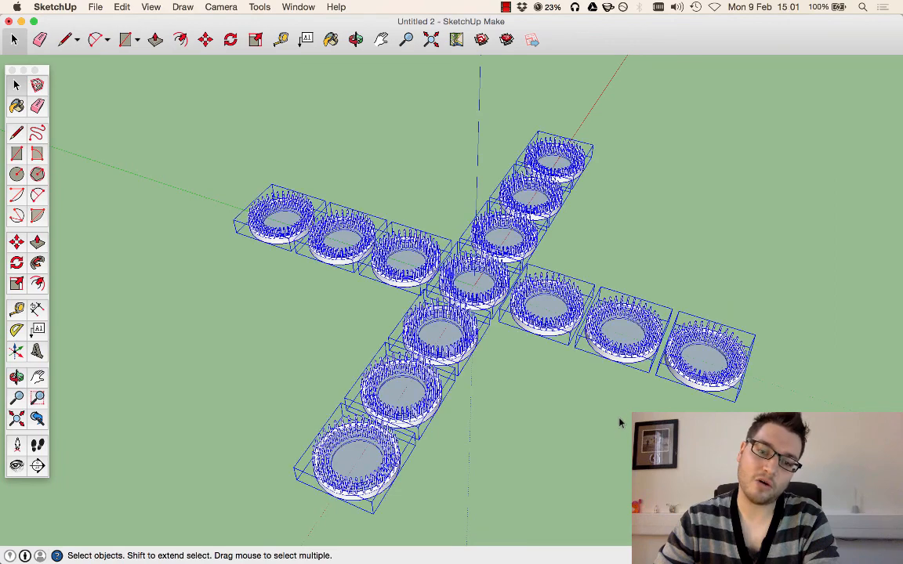
middle_click_drag(560, 381, 516, 317)
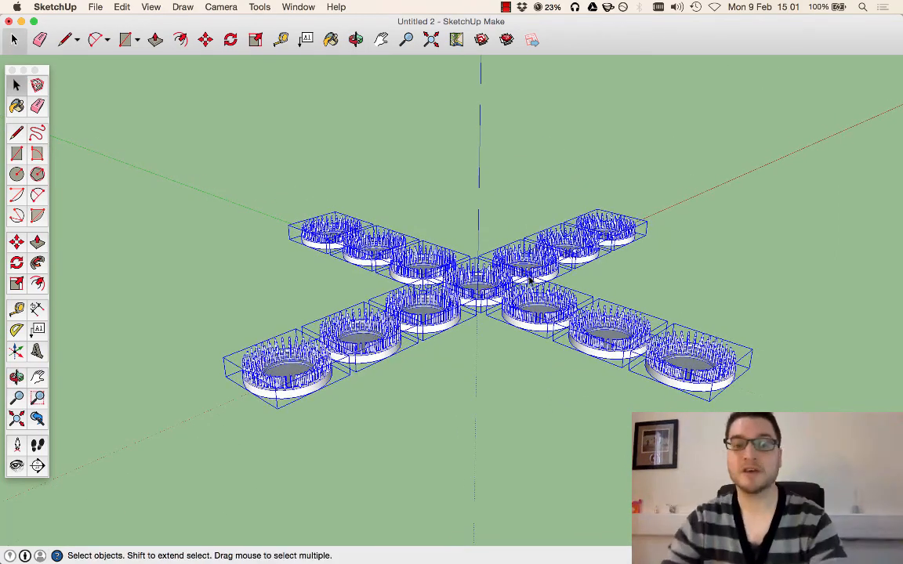
middle_click_drag(445, 184, 585, 248)
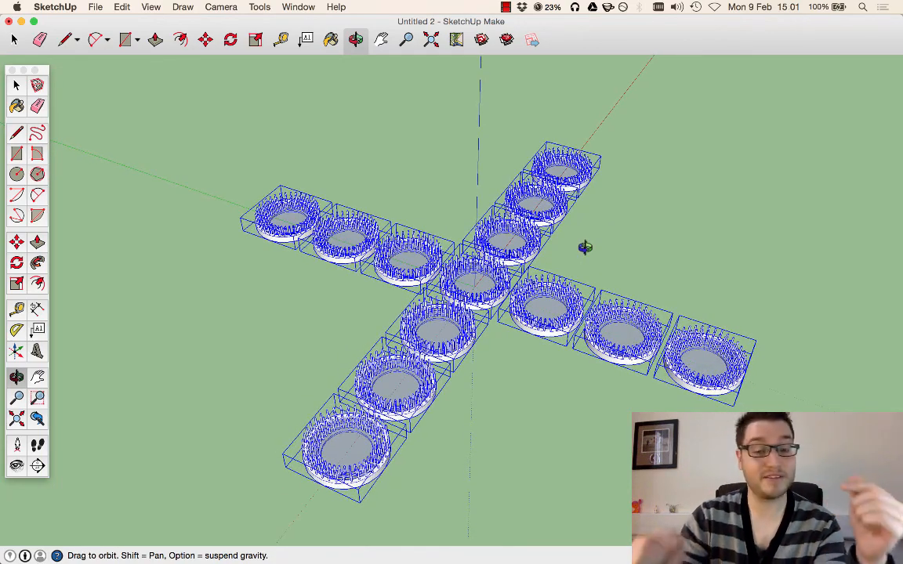